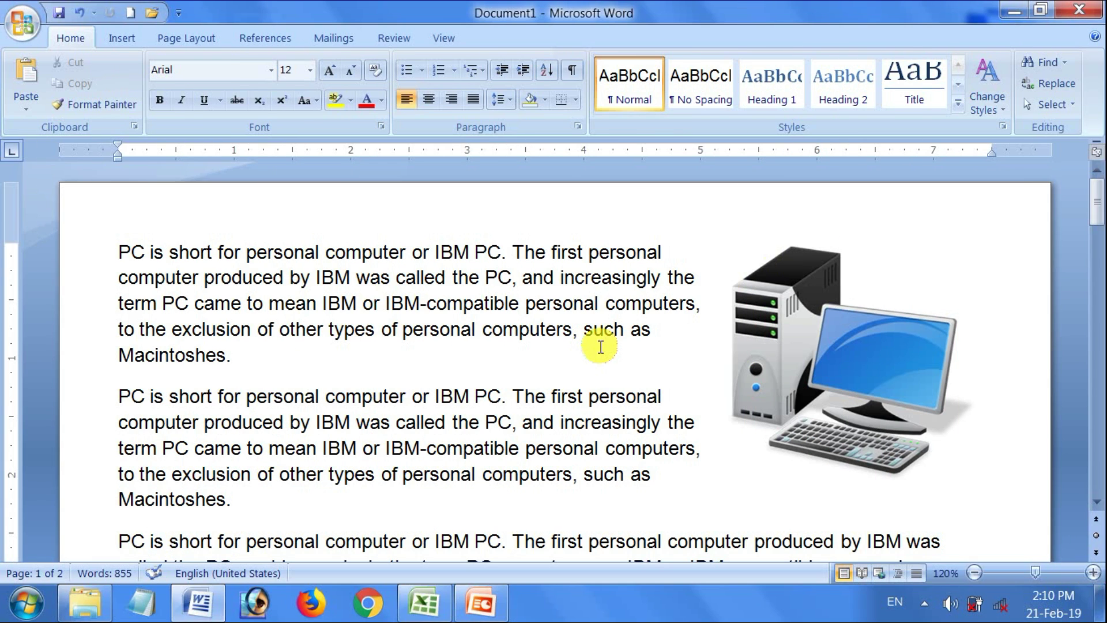
Step: Review the computer picture beside the PC paragraphs, then switch to the References ribbon
scroll(600, 346, "down", 3)
scroll(600, 347, "down", 2)
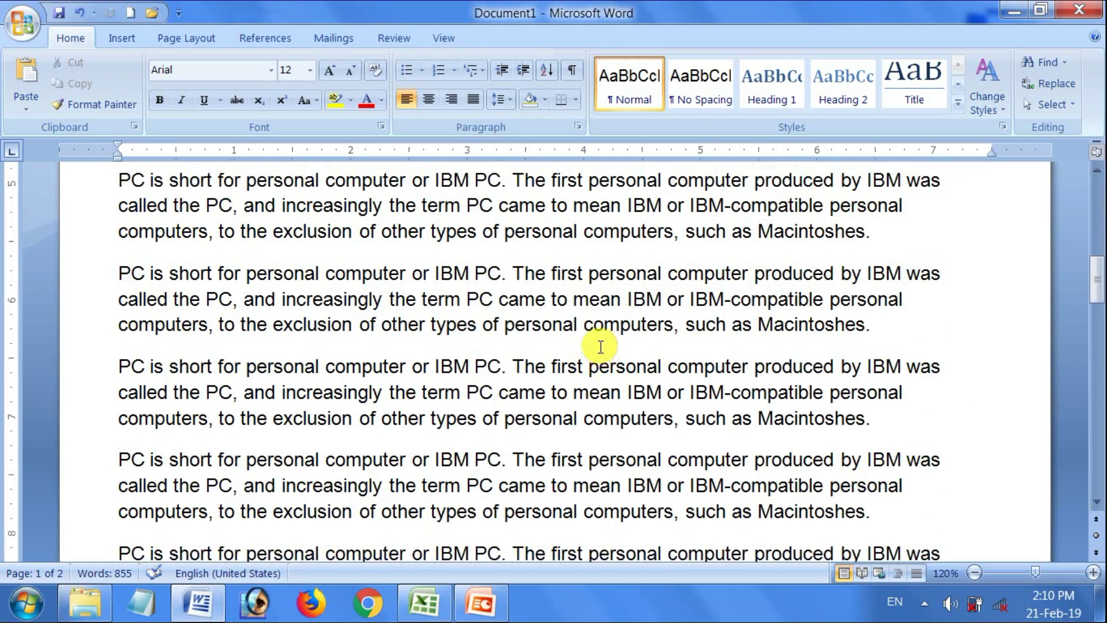
scroll(600, 346, "up", 1)
scroll(600, 346, "up", 1)
scroll(601, 346, "up", 1)
scroll(601, 347, "up", 1)
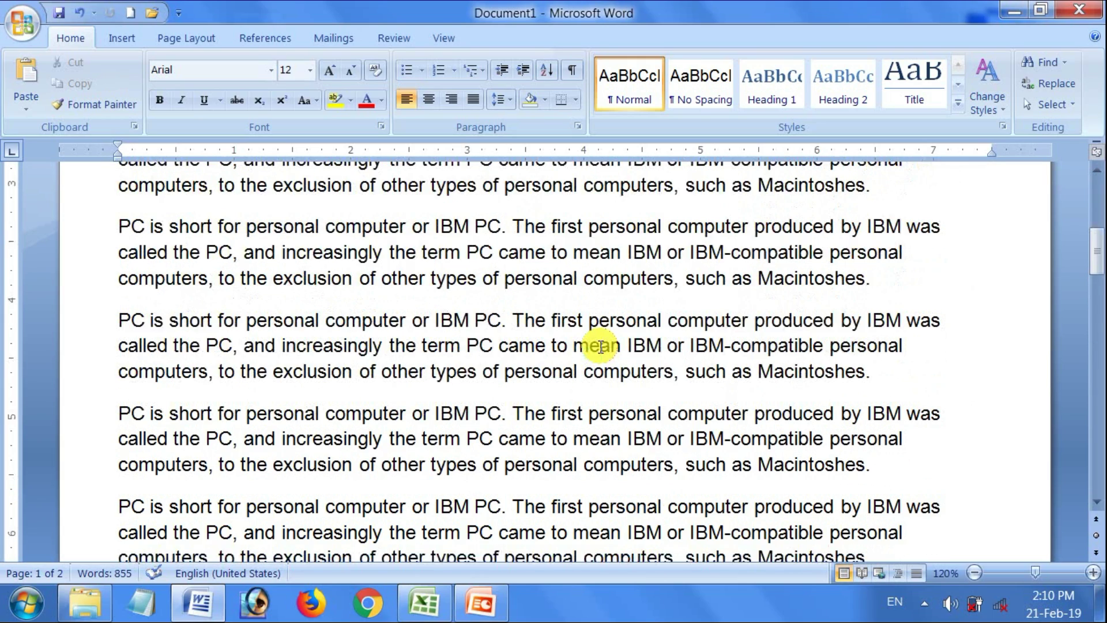
scroll(600, 347, "up", 2)
scroll(598, 343, "up", 1)
left_click(863, 317)
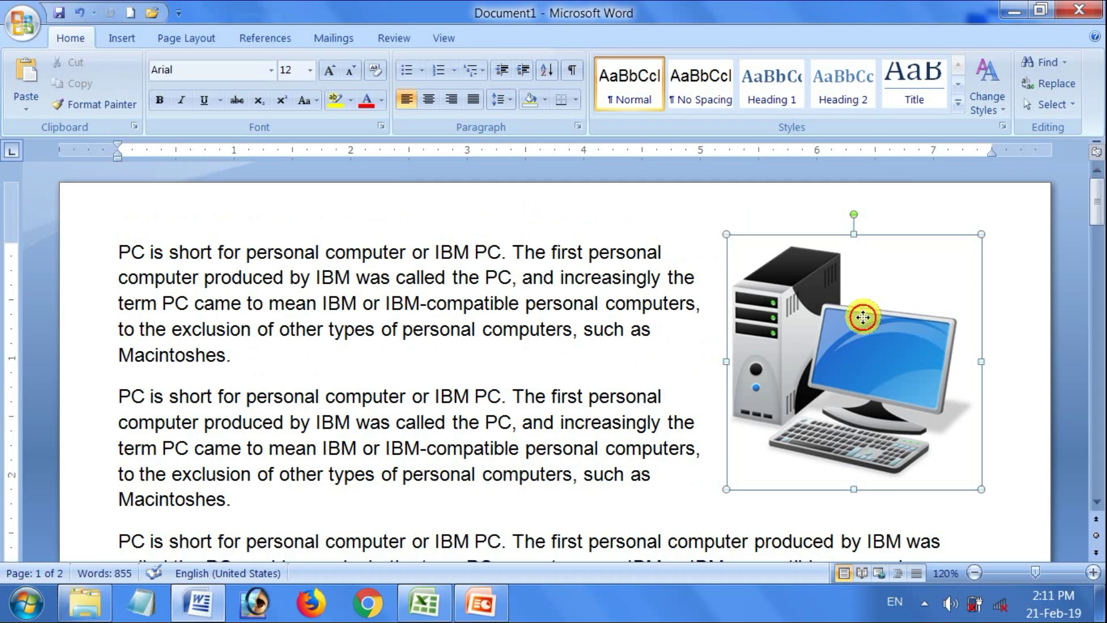
left_click(941, 211)
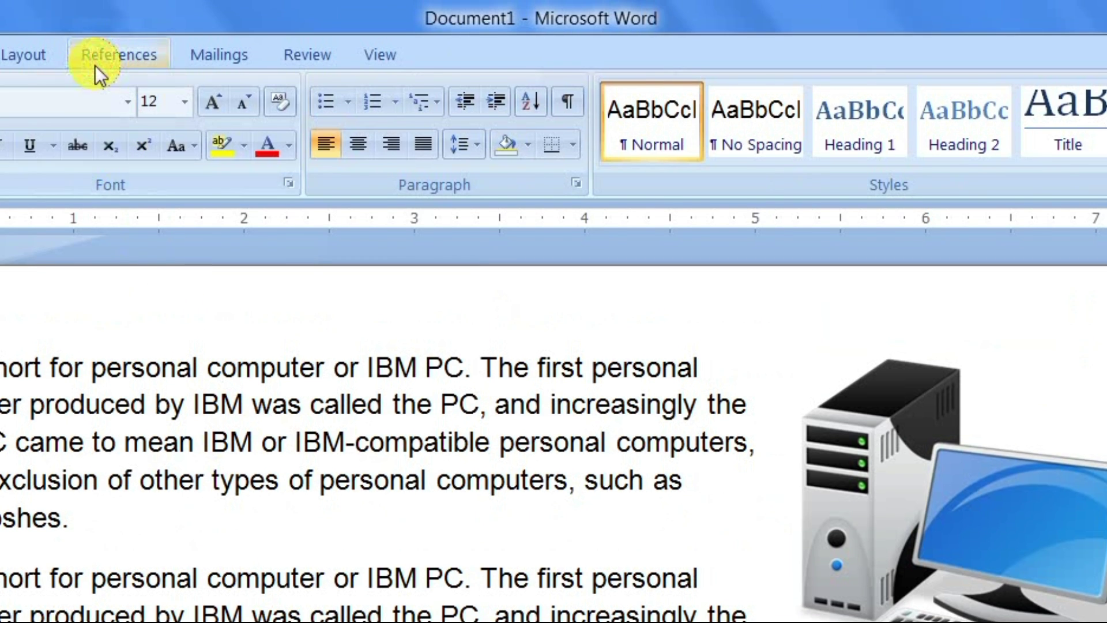
left_click(251, 43)
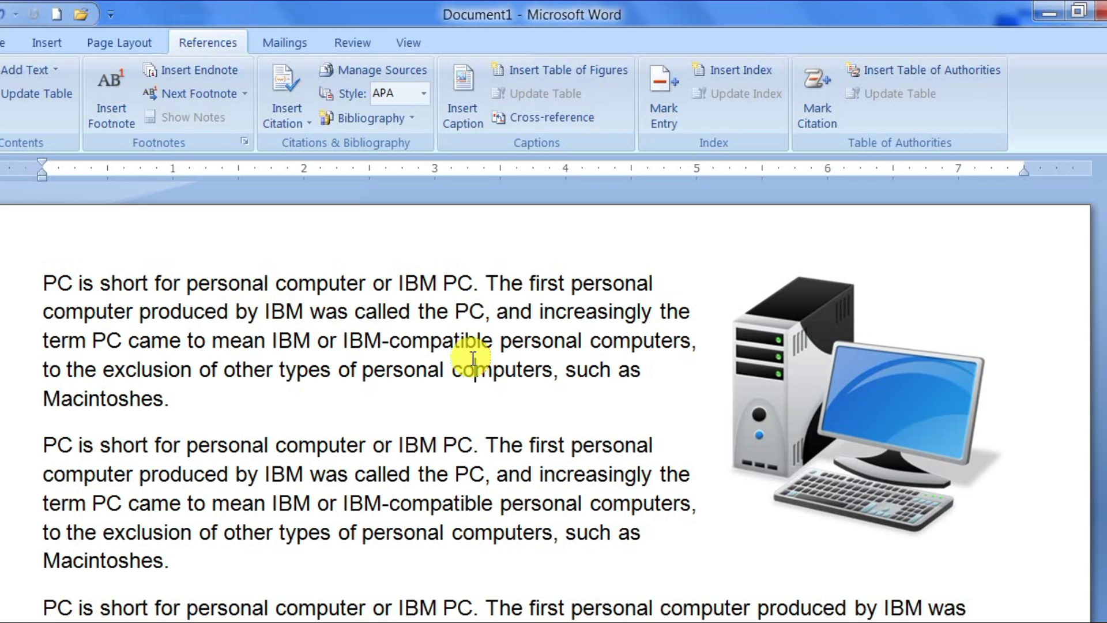
Step: Try selecting the picture and a full-width PC paragraph, then clear the selection
left_click(785, 452)
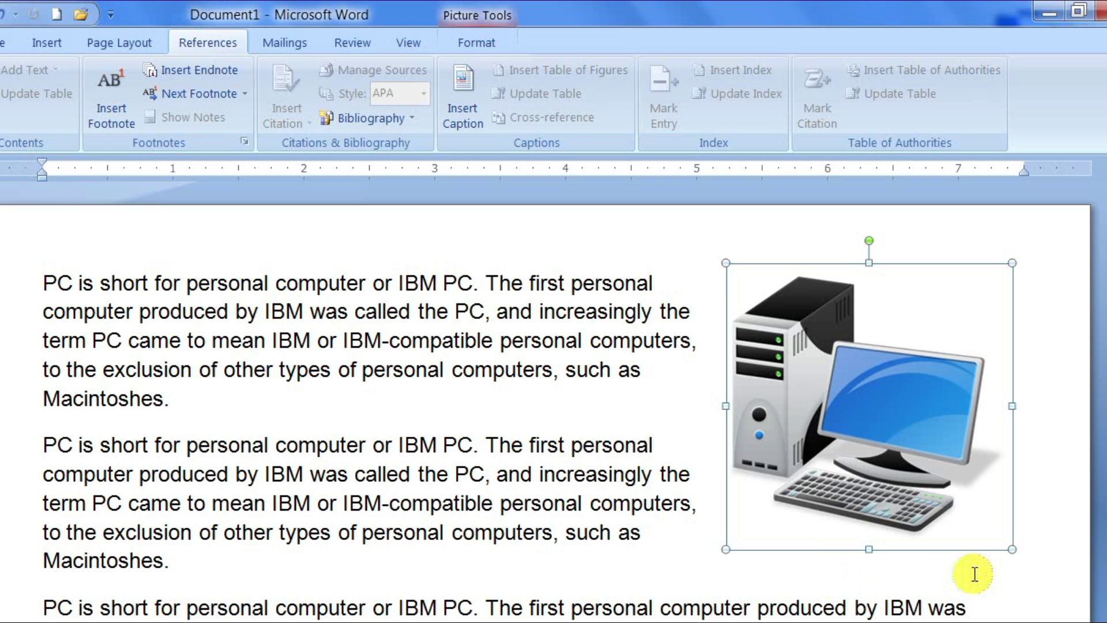
left_click(254, 339)
scroll(469, 509, "down", 3)
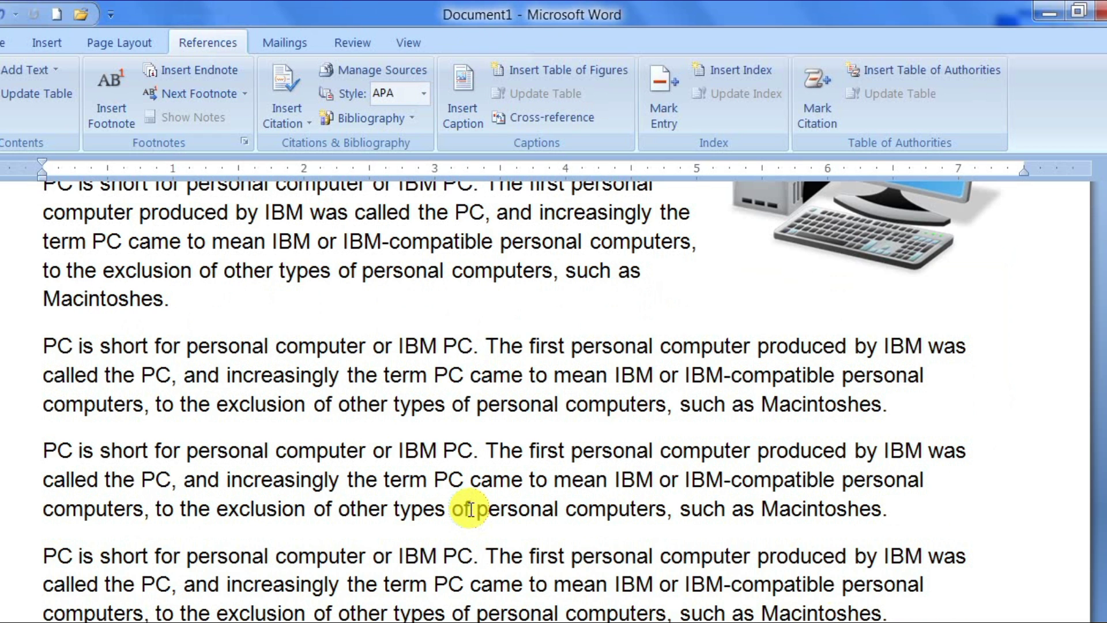
mouse_move(43, 345)
left_mouse_down()
mouse_move(312, 385)
mouse_move(891, 409)
mouse_move(46, 346)
left_mouse_up()
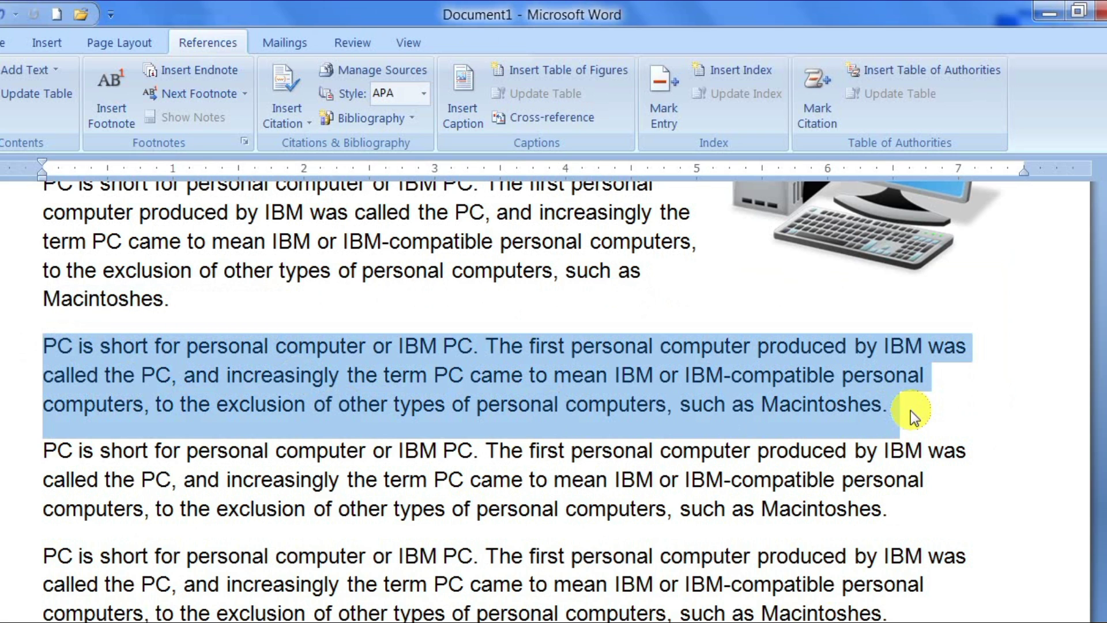
left_click(55, 346)
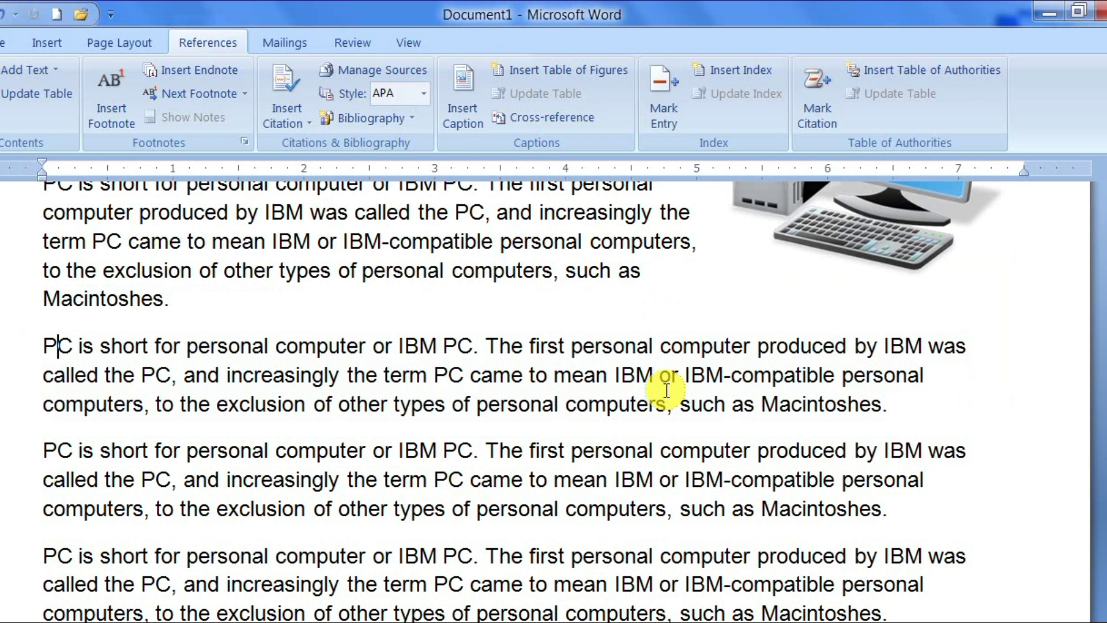
Step: Scroll back up and select the computer picture for captioning
scroll(667, 390, "up", 2)
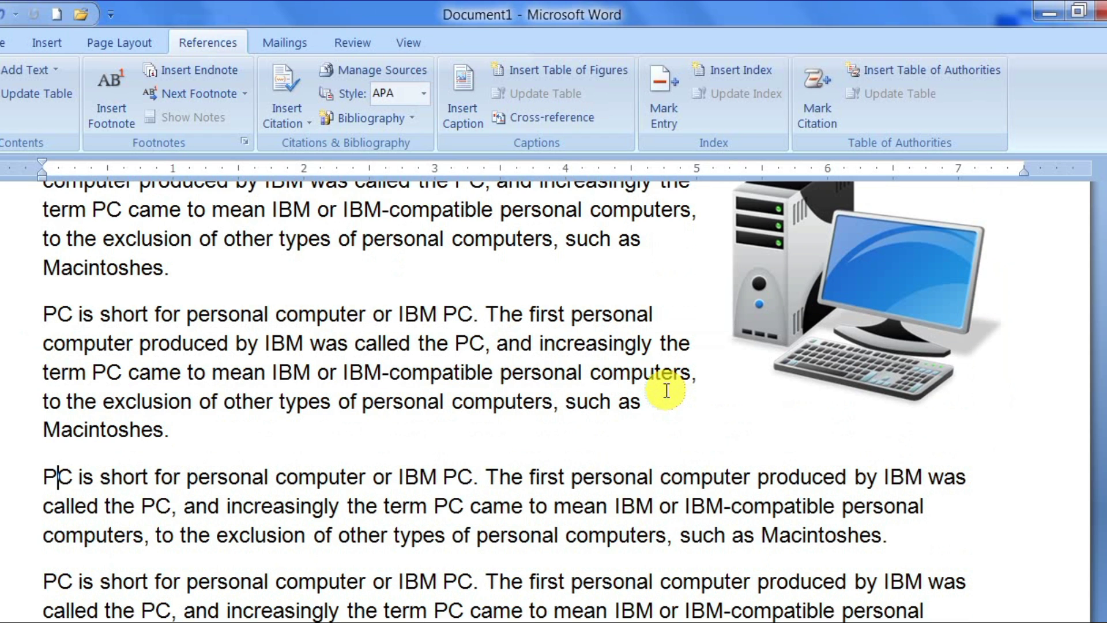
scroll(666, 390, "up", 2)
left_click(849, 363)
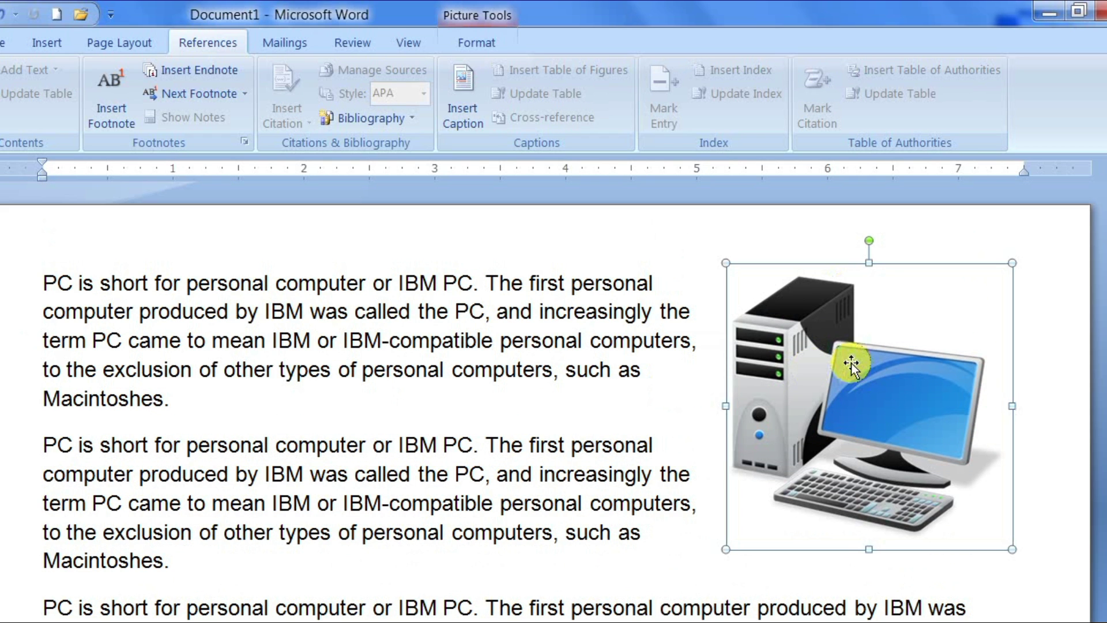
left_click(655, 487)
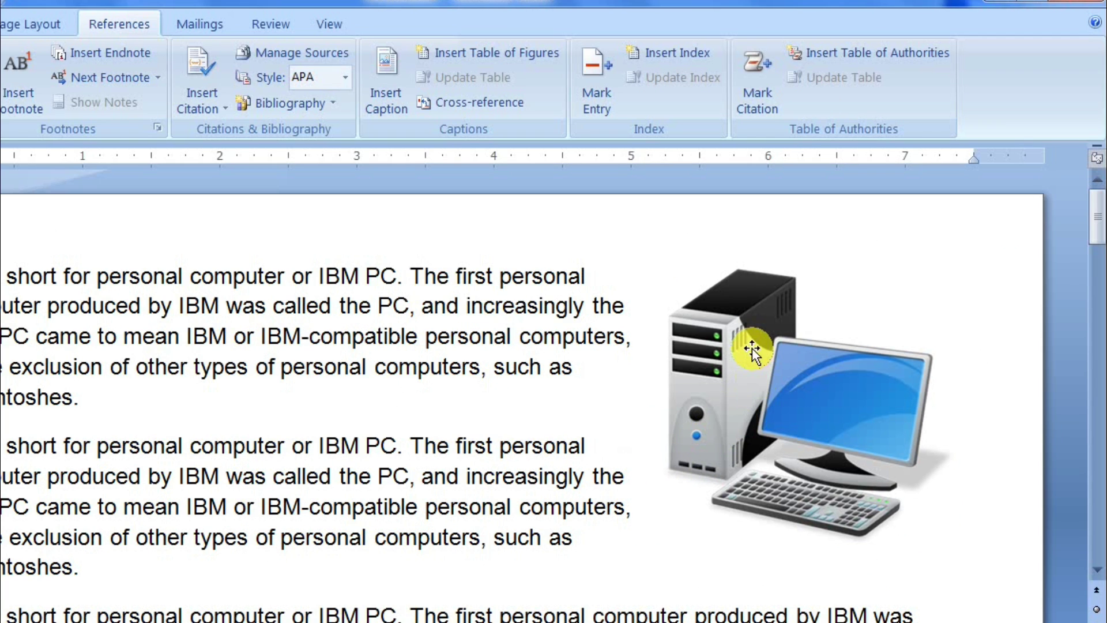
left_click(752, 350)
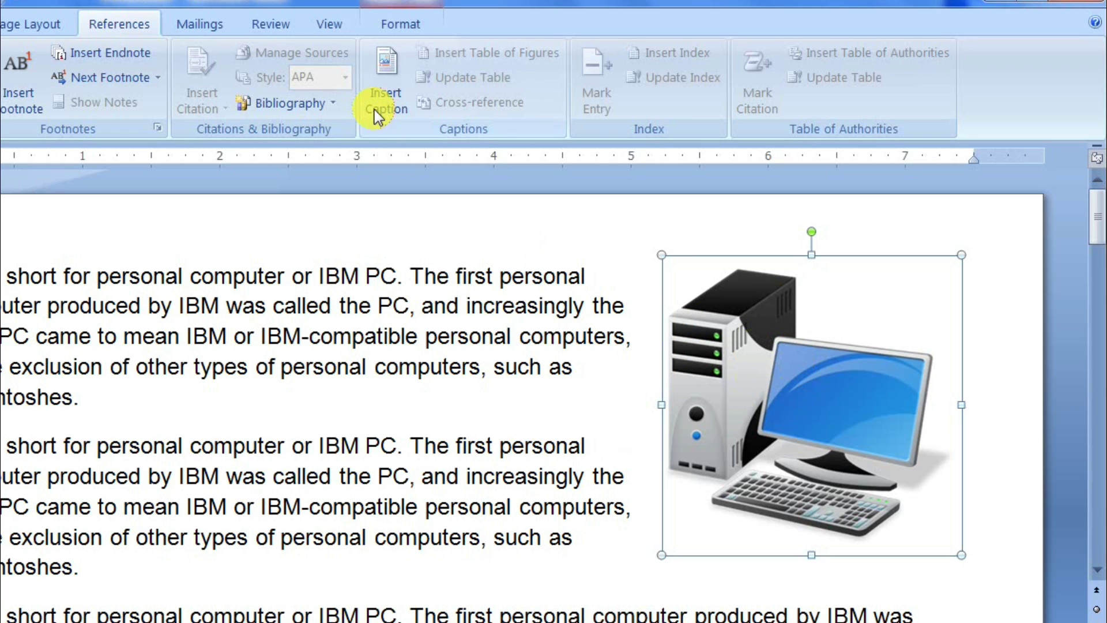
Step: Open Insert Caption for the picture, keeping label Figure and position Below selected item
left_click(382, 94)
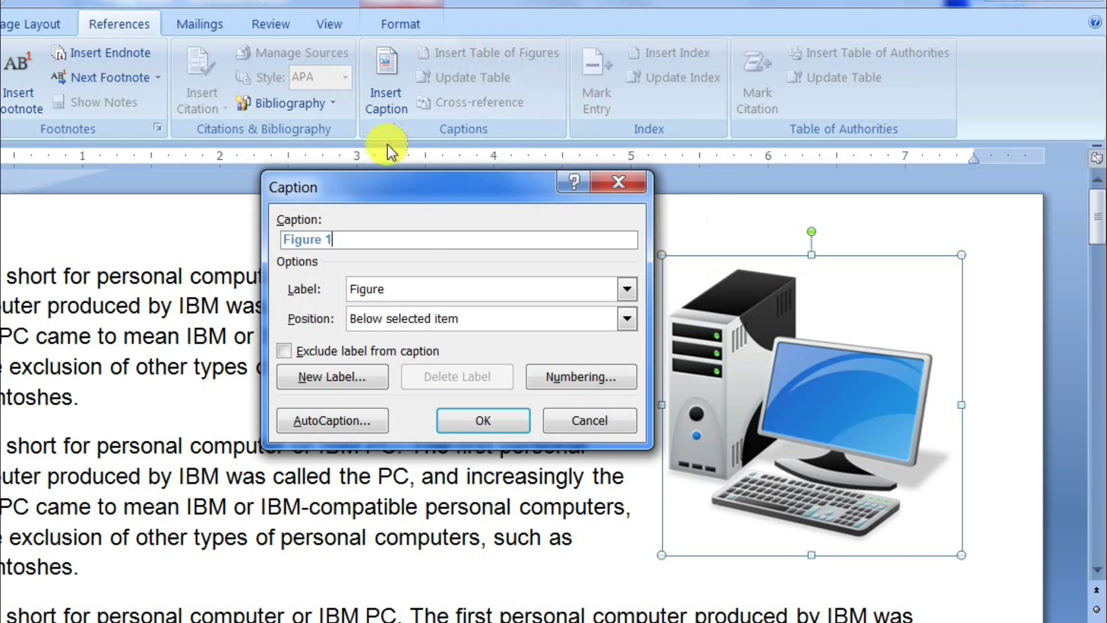
left_click_drag(365, 188, 376, 265)
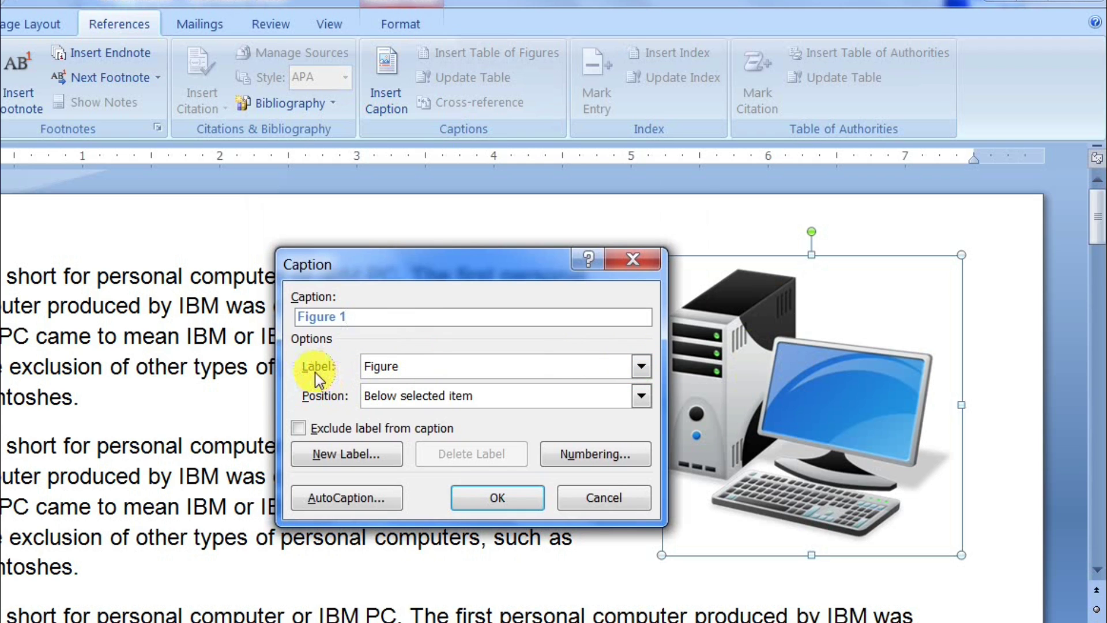
left_click(641, 366)
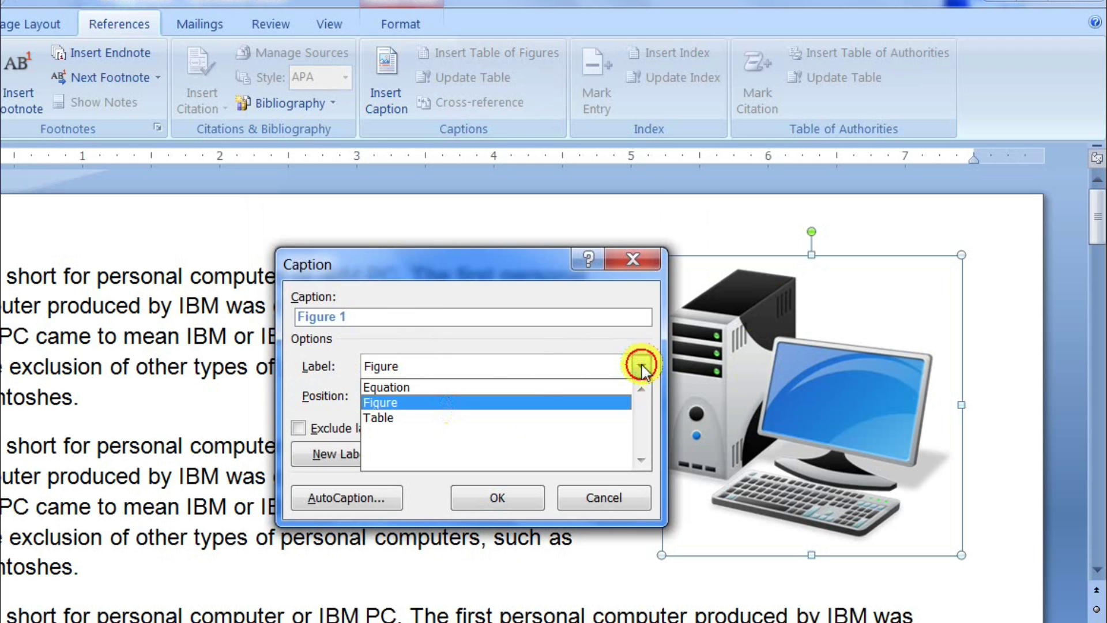
left_click(380, 404)
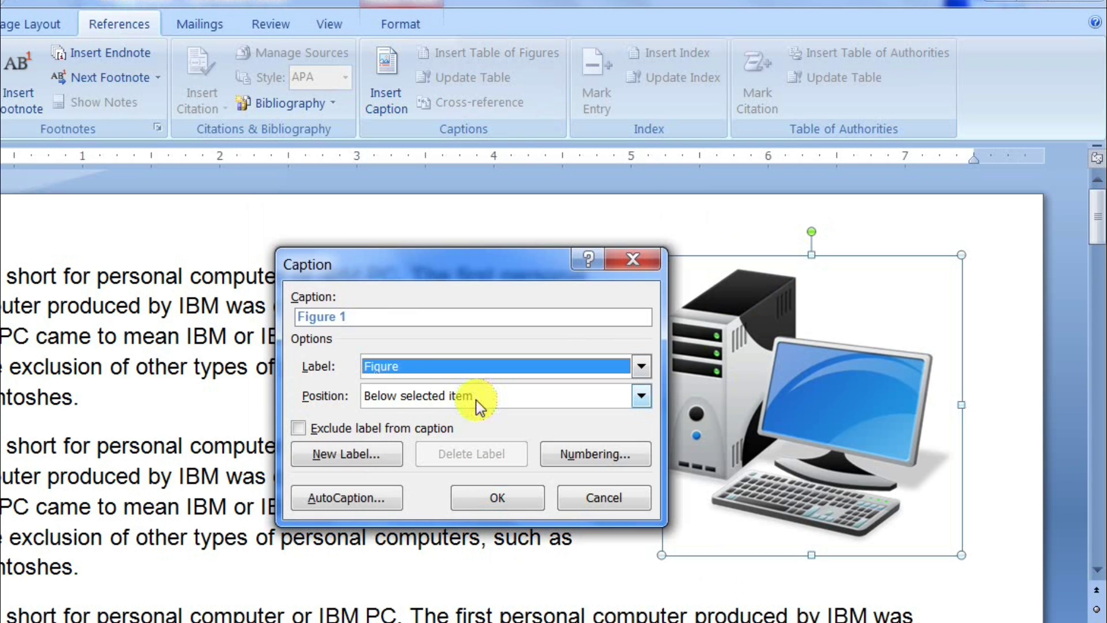
left_click(641, 396)
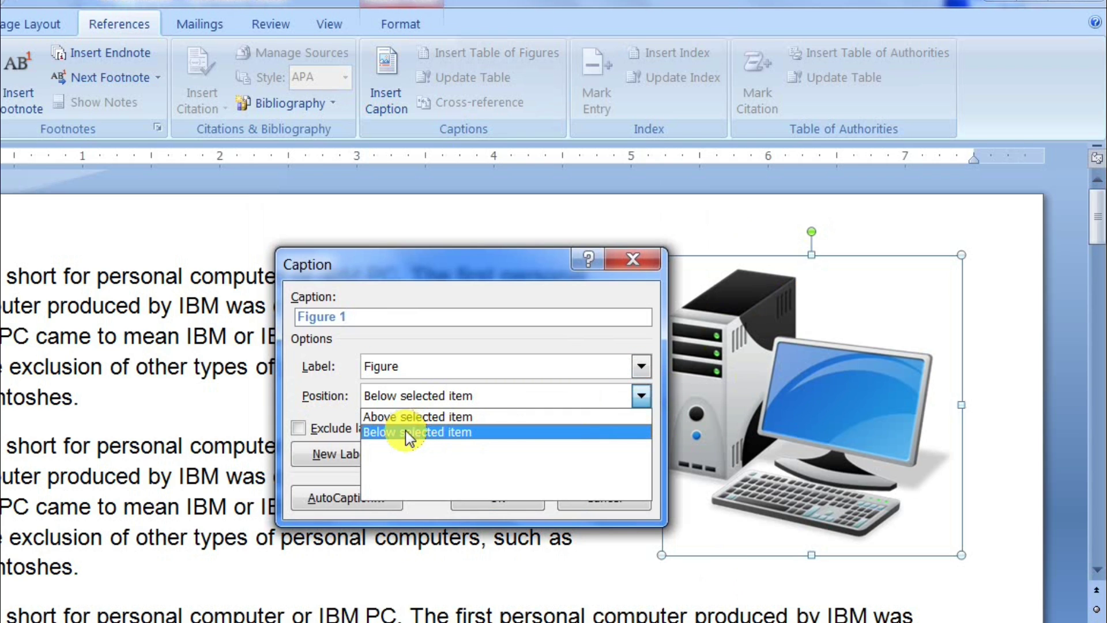
left_click(404, 432)
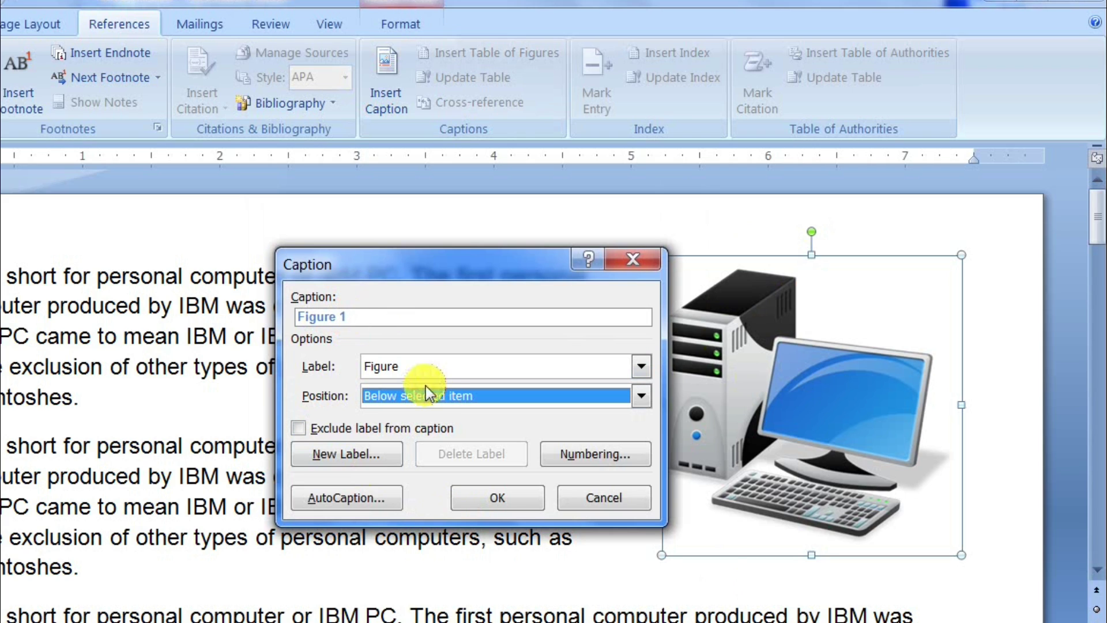
Step: Insert the 'Figure 1: Computer system' caption and scroll to view it beneath the picture
left_click(495, 503)
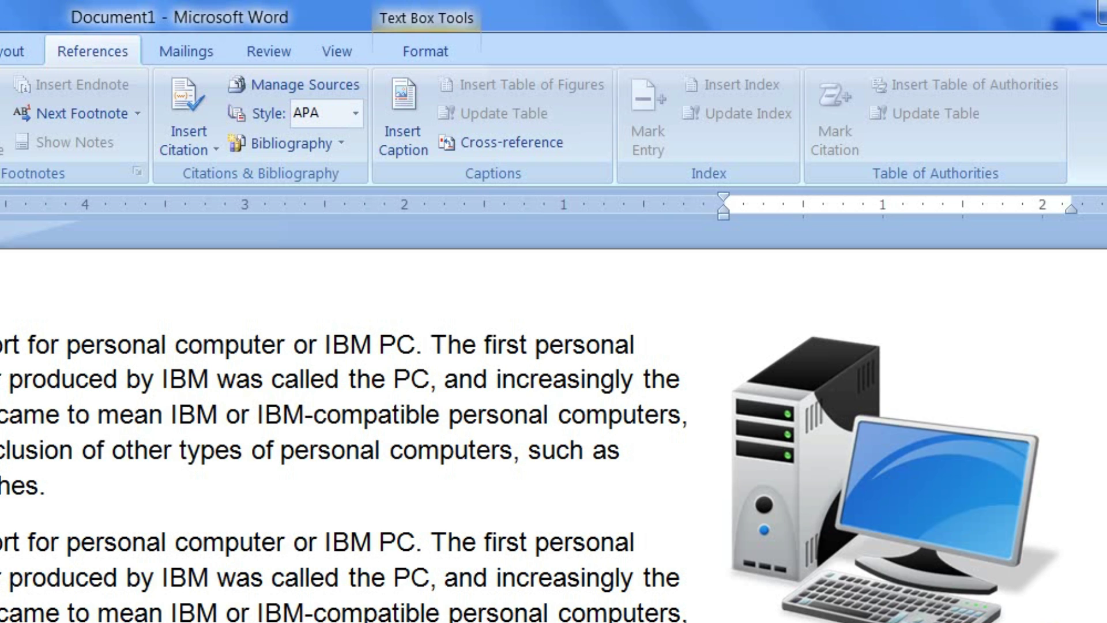
left_click(1092, 618)
scroll(1093, 618, "down", 2)
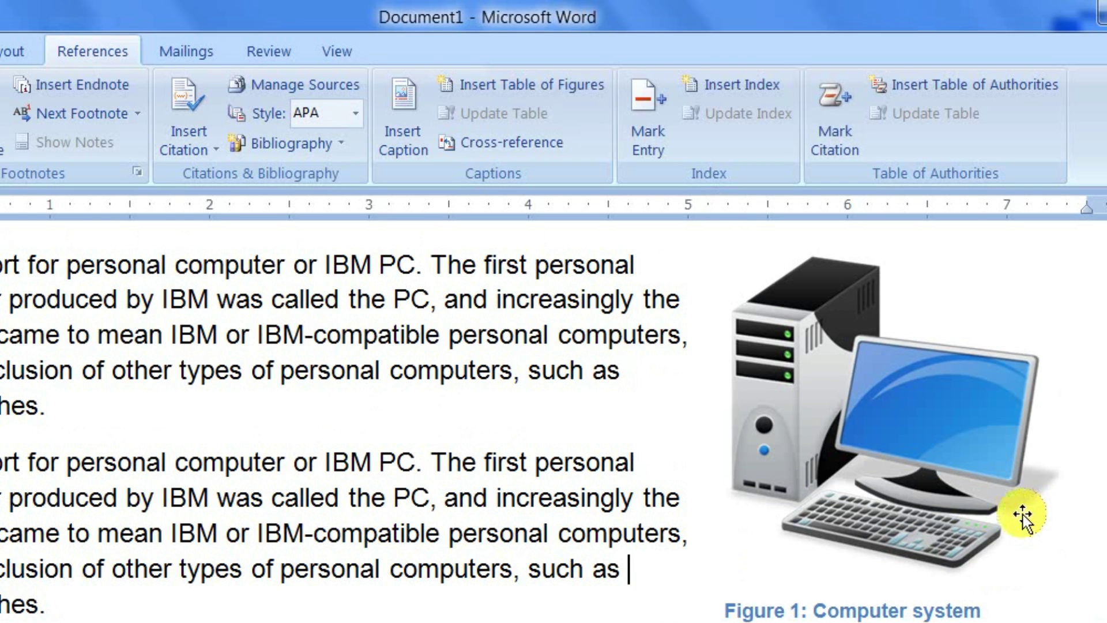
Step: Delete the computer picture and its 'Figure 1: Computer system' caption box
left_click(873, 434)
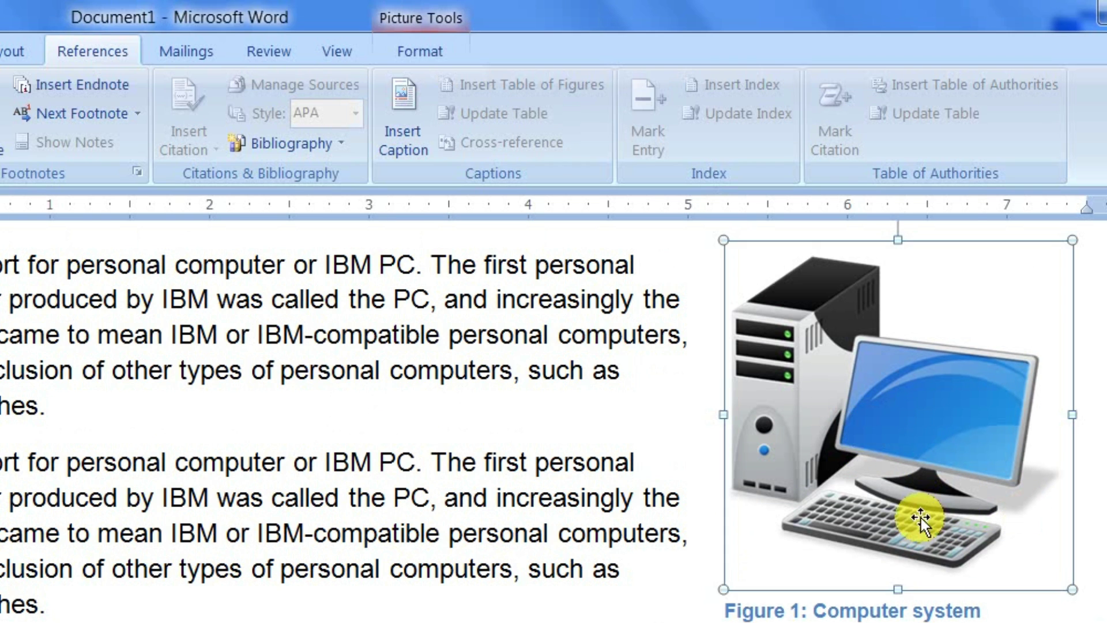
key("Delete")
left_click(947, 492)
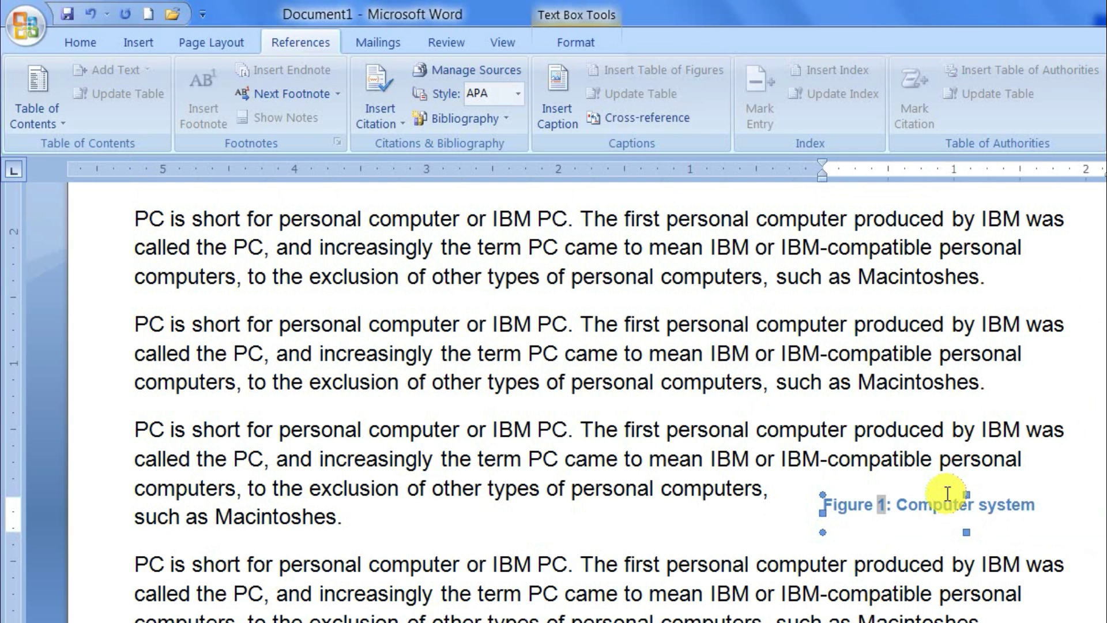
key("Delete")
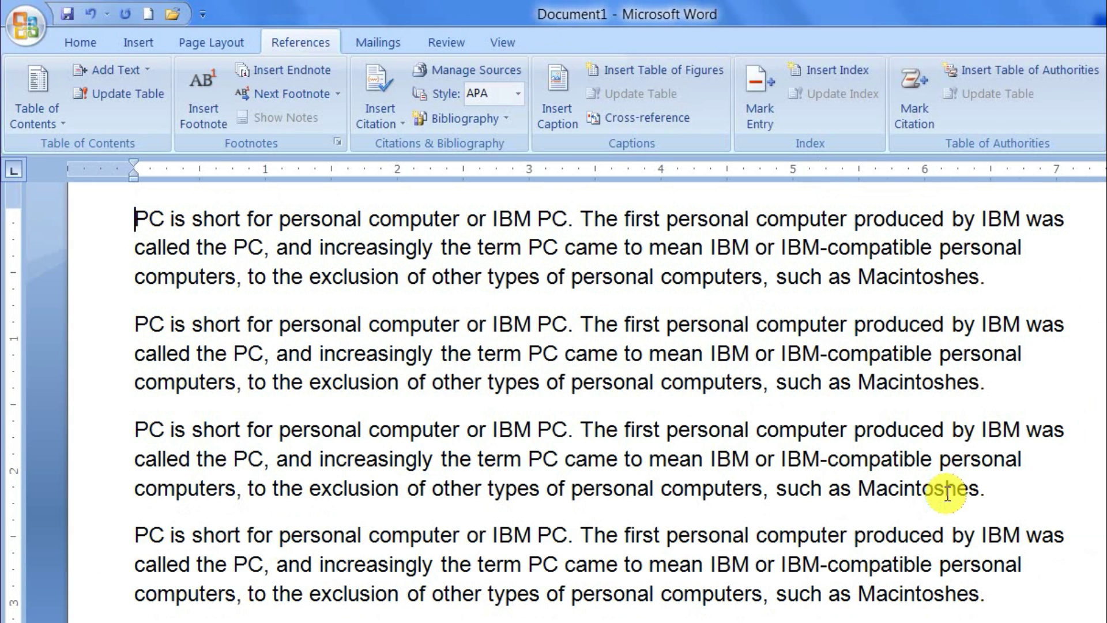
scroll(948, 492, "up", 2)
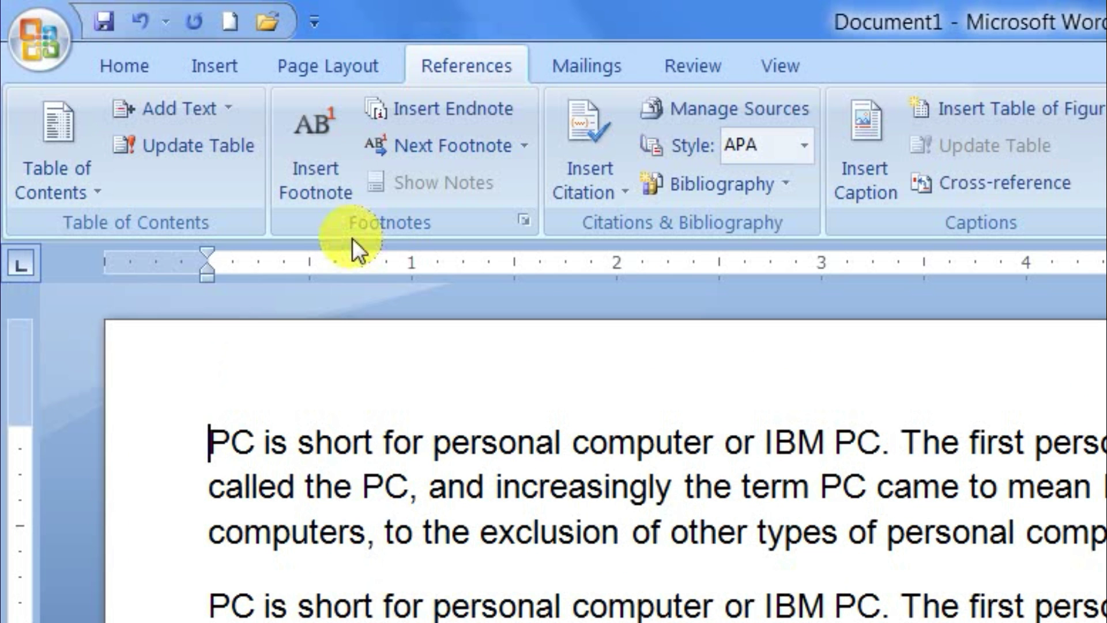
Step: Switch to the Insert ribbon to reach the Picture command
left_click(208, 66)
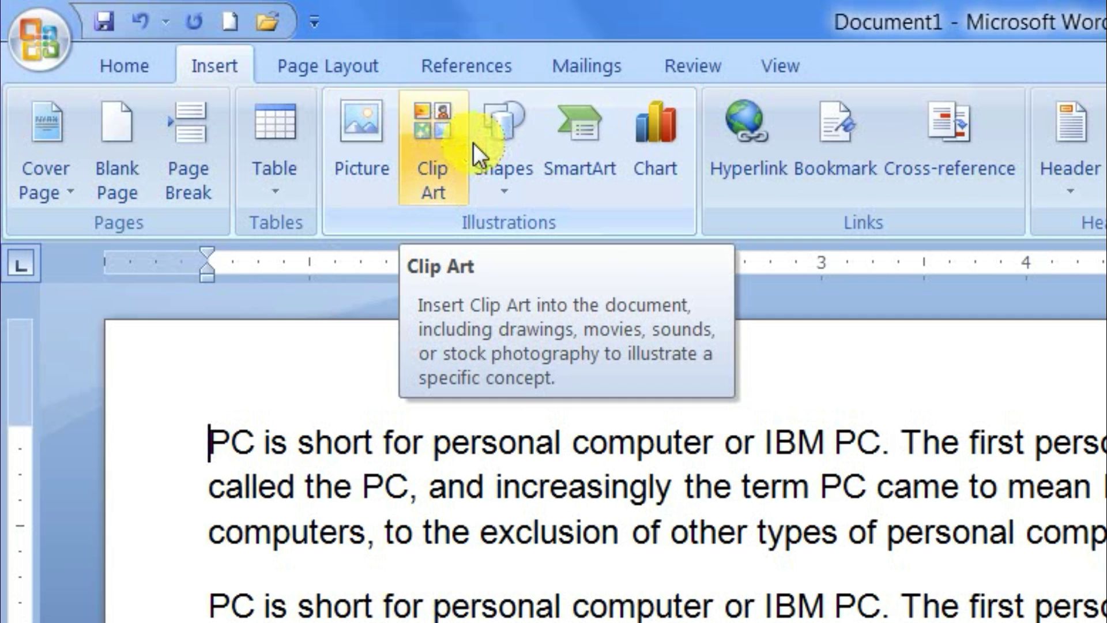
Step: Insert the 9-computer-desktop-pc-png-image picture from the Pictures folder at the document top
left_click(364, 159)
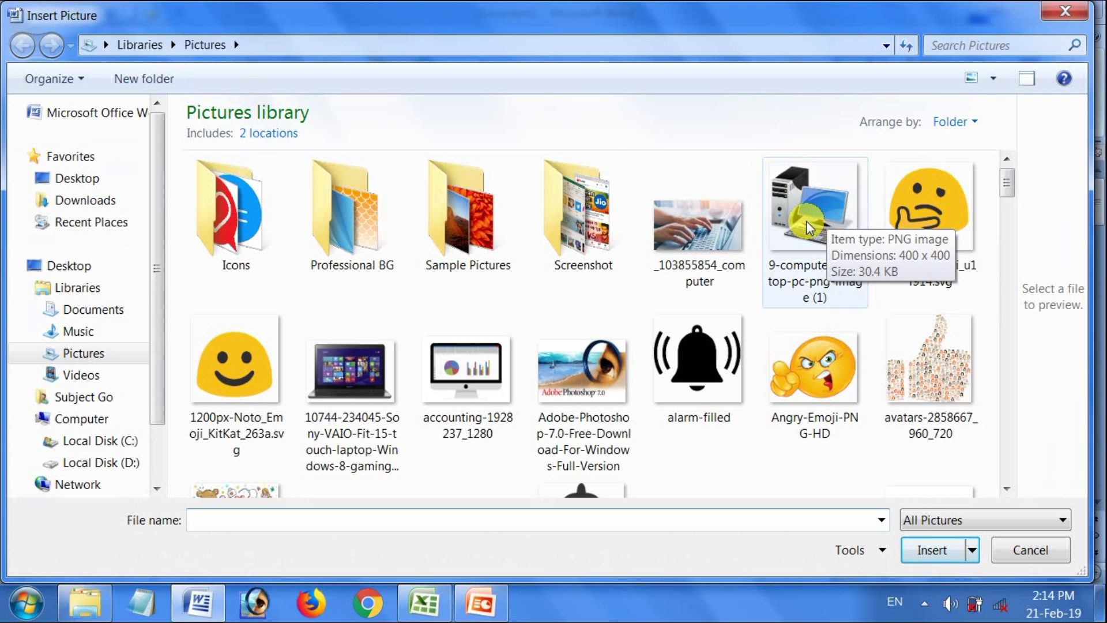
left_click(809, 225)
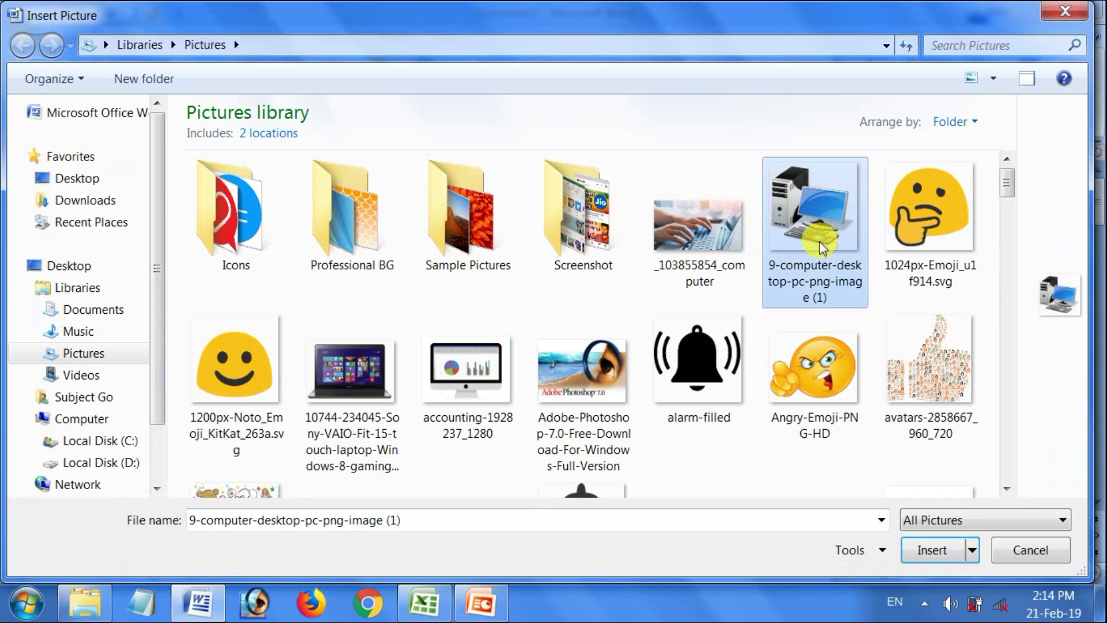
left_click(933, 550)
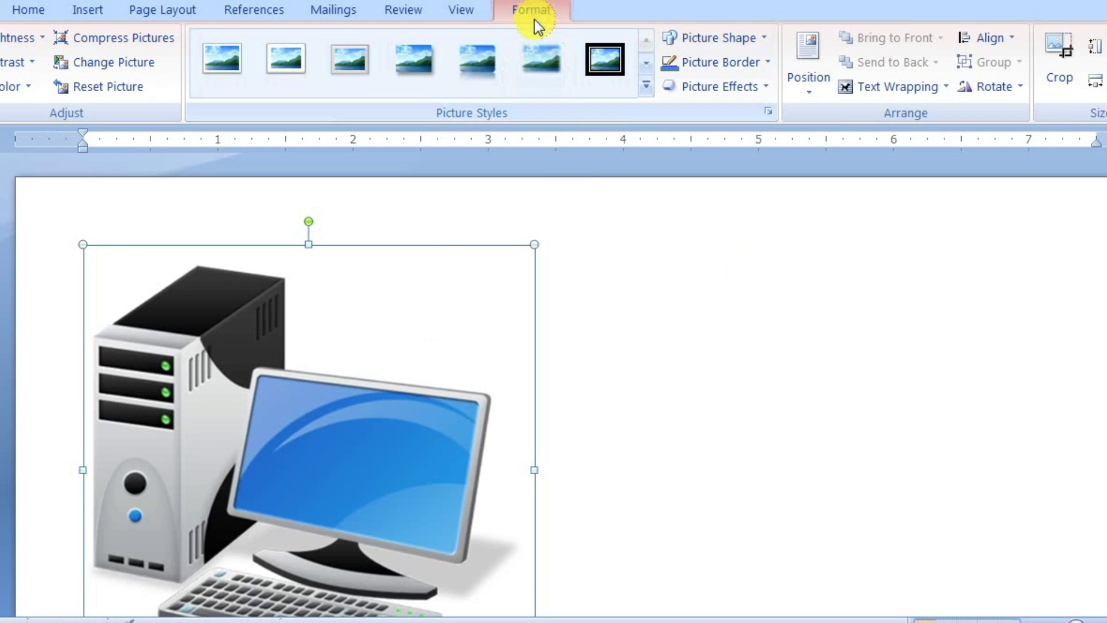
Step: Square-wrap the computer picture, shrink it, and move it to the right margin
left_click(692, 377)
left_click(385, 372)
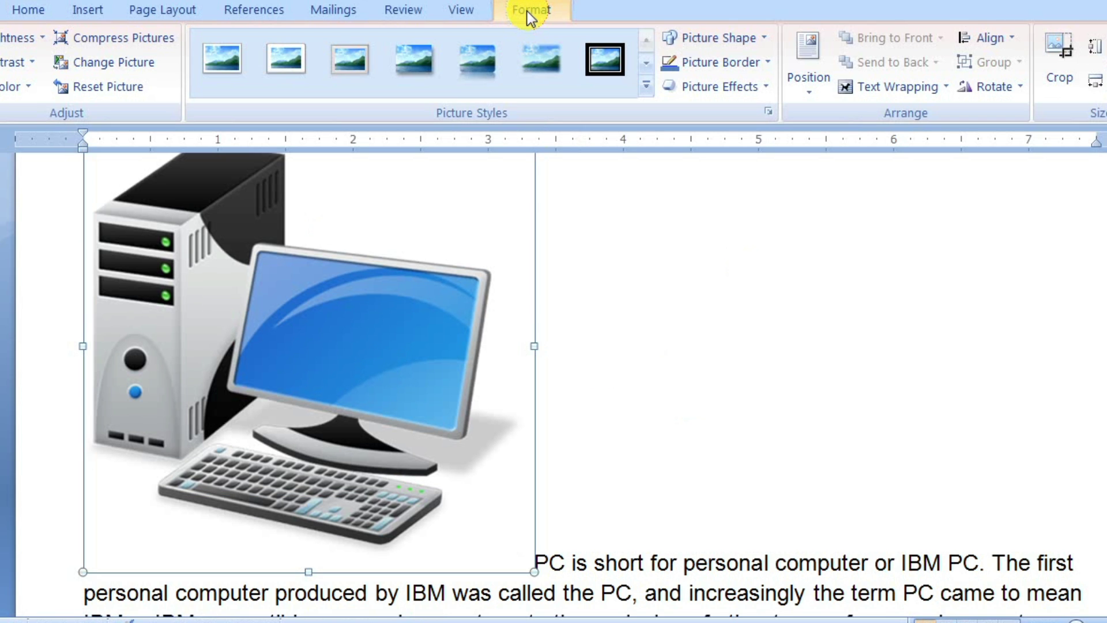
left_click(907, 90)
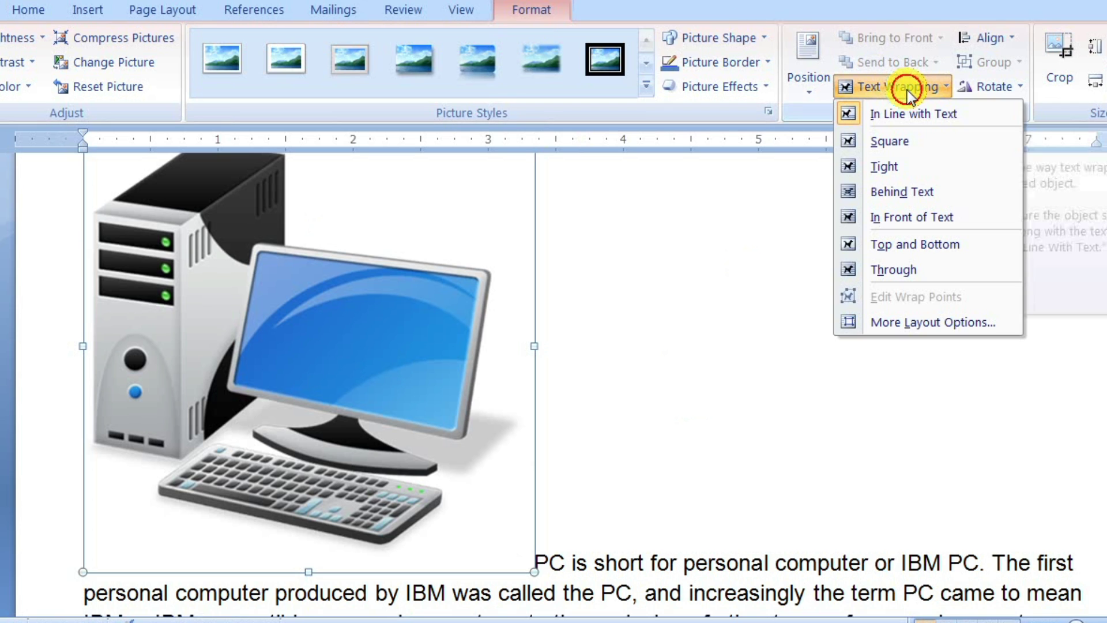
left_click(888, 142)
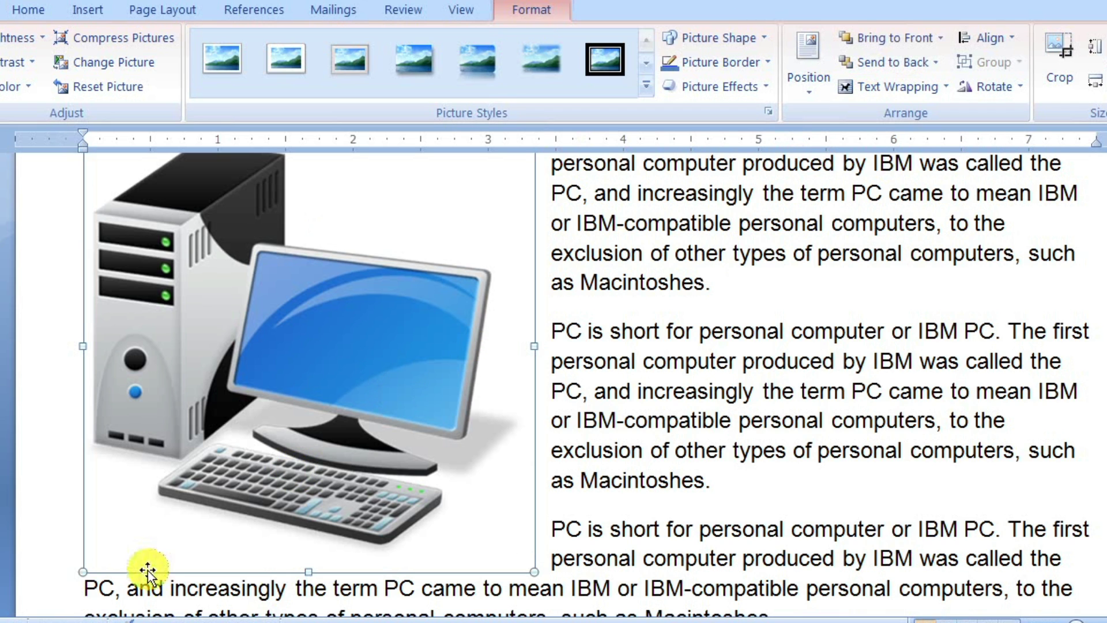
mouse_move(82, 572)
left_mouse_down()
mouse_move(226, 448)
mouse_move(348, 305)
left_mouse_up()
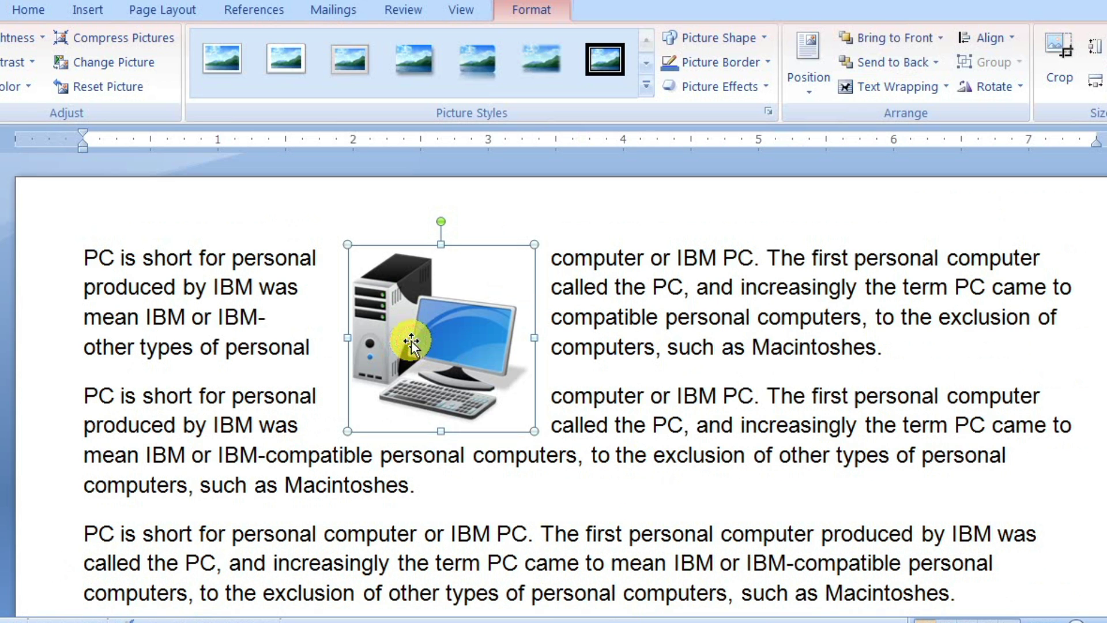
left_click_drag(411, 342, 980, 334)
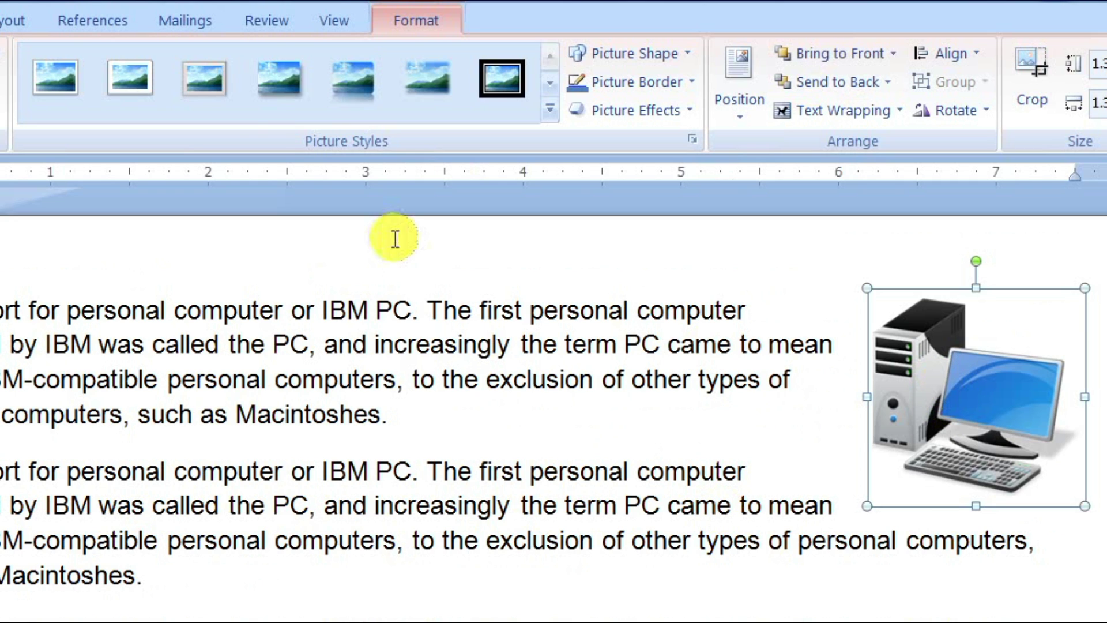
Step: Add a 'Figure 1' caption with label Figure, positioned below the computer picture
left_click(108, 22)
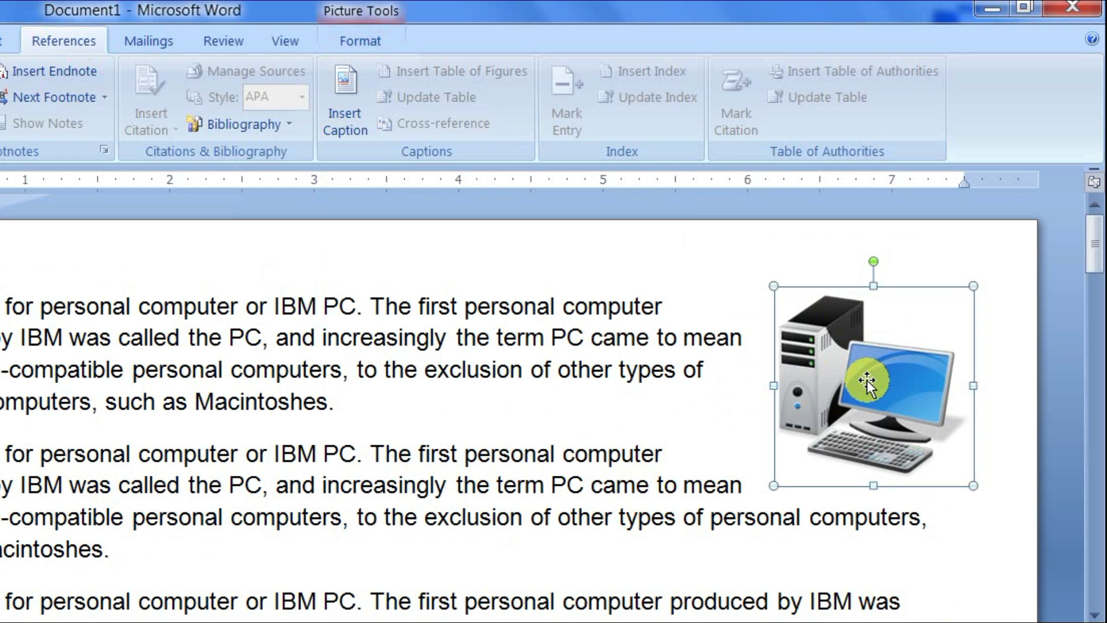
right_click(863, 381)
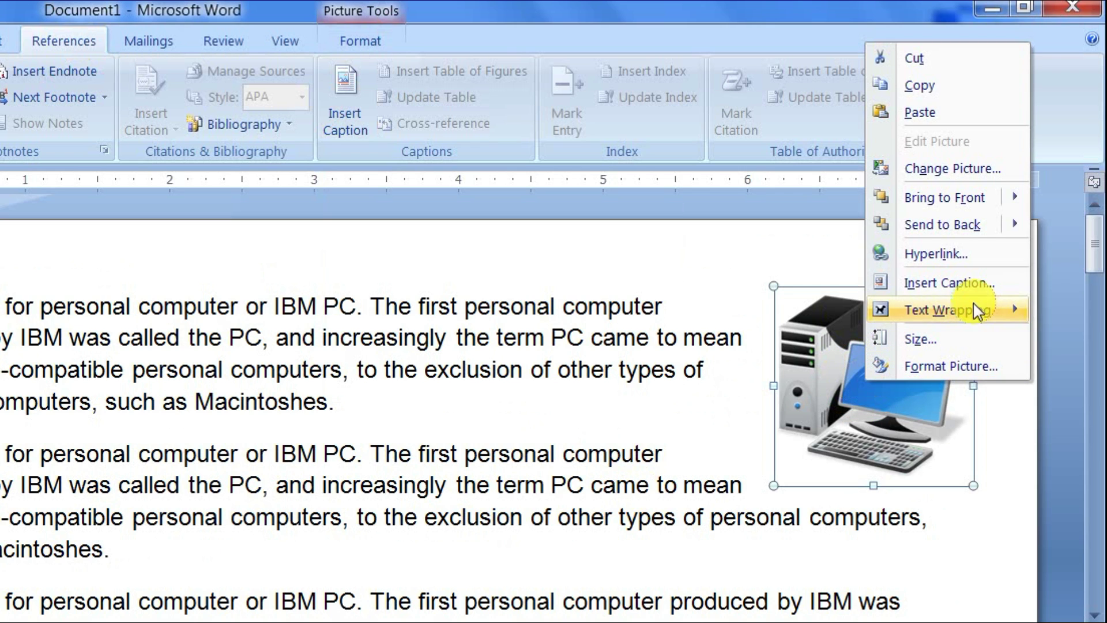
left_click(948, 286)
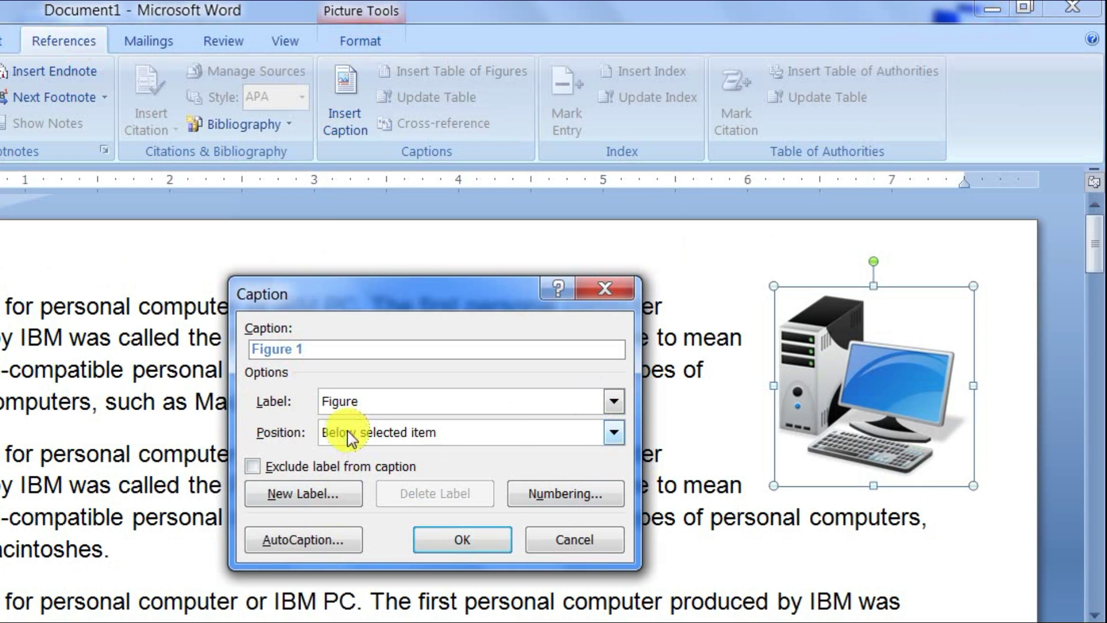
left_click(613, 401)
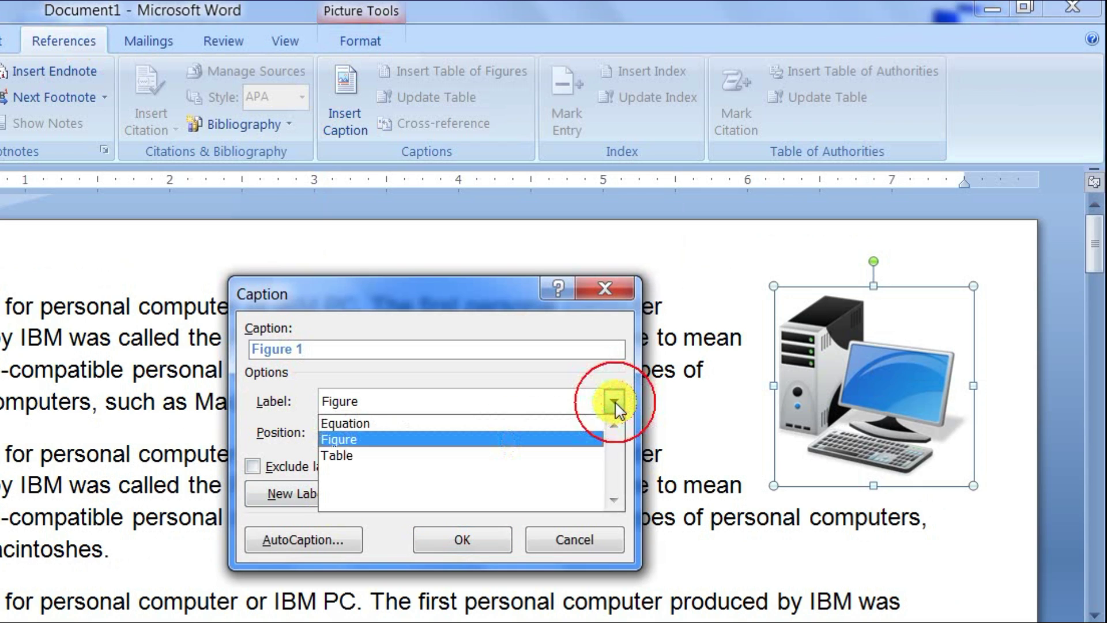
left_click(377, 441)
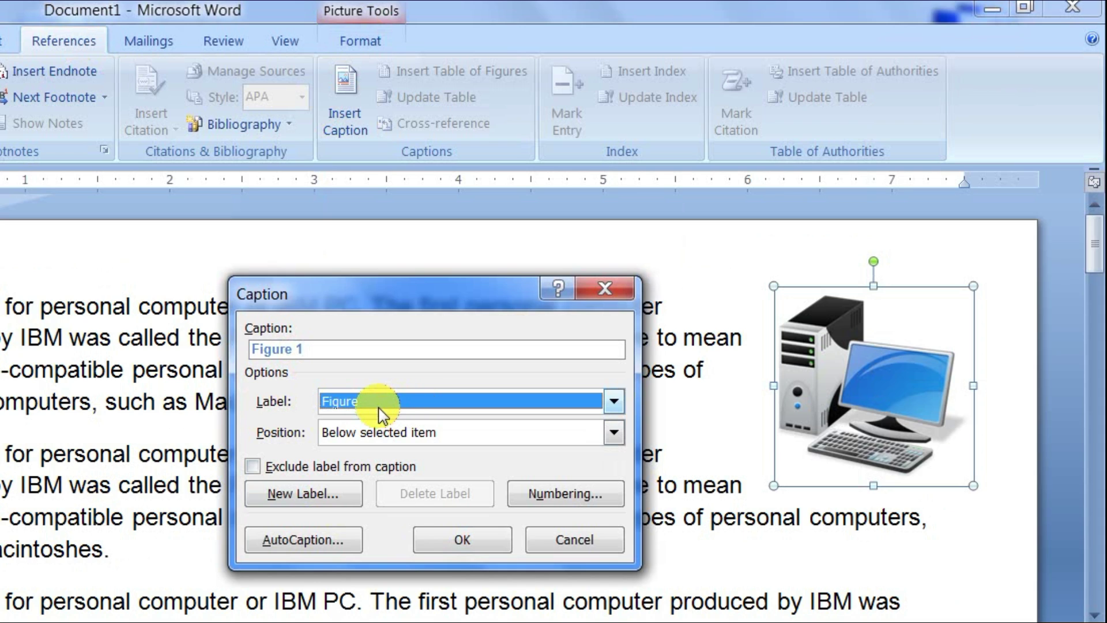
left_click(614, 434)
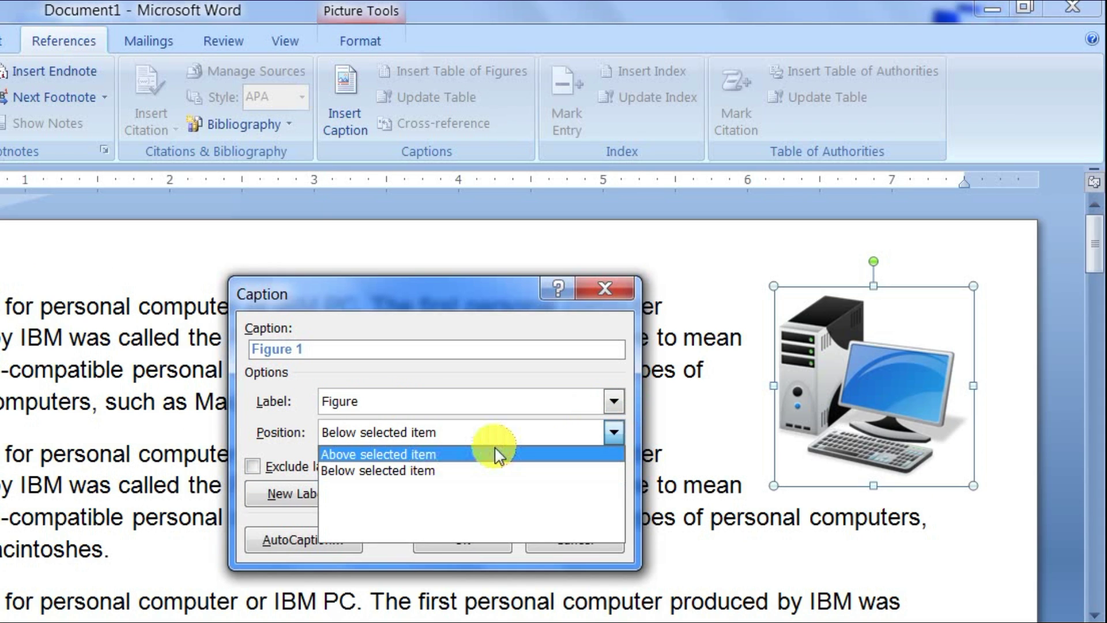
left_click(418, 472)
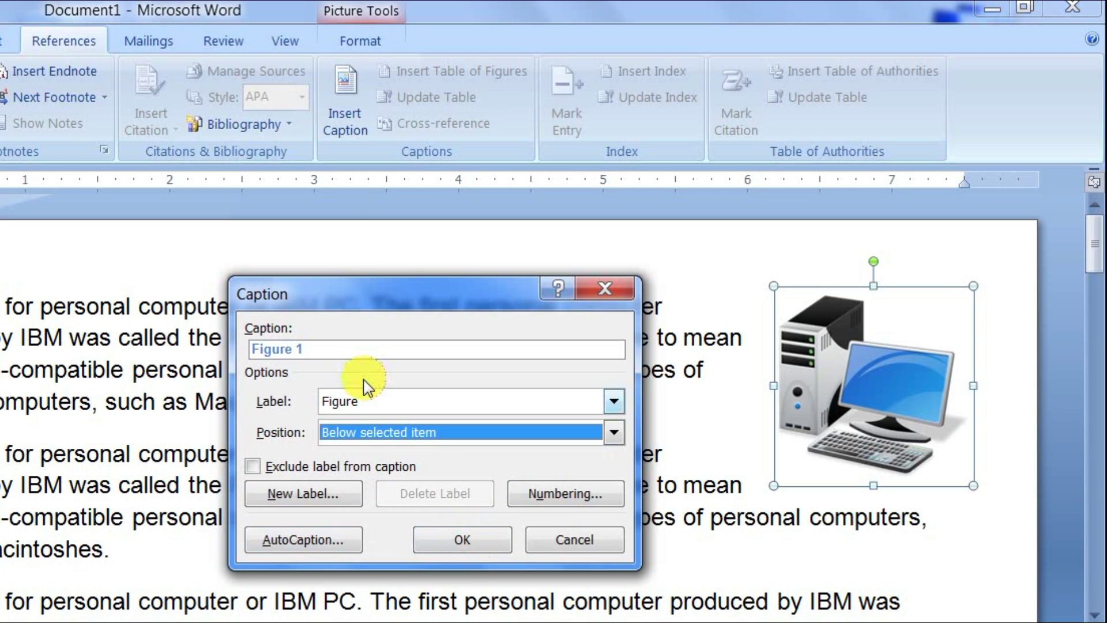
left_click(462, 540)
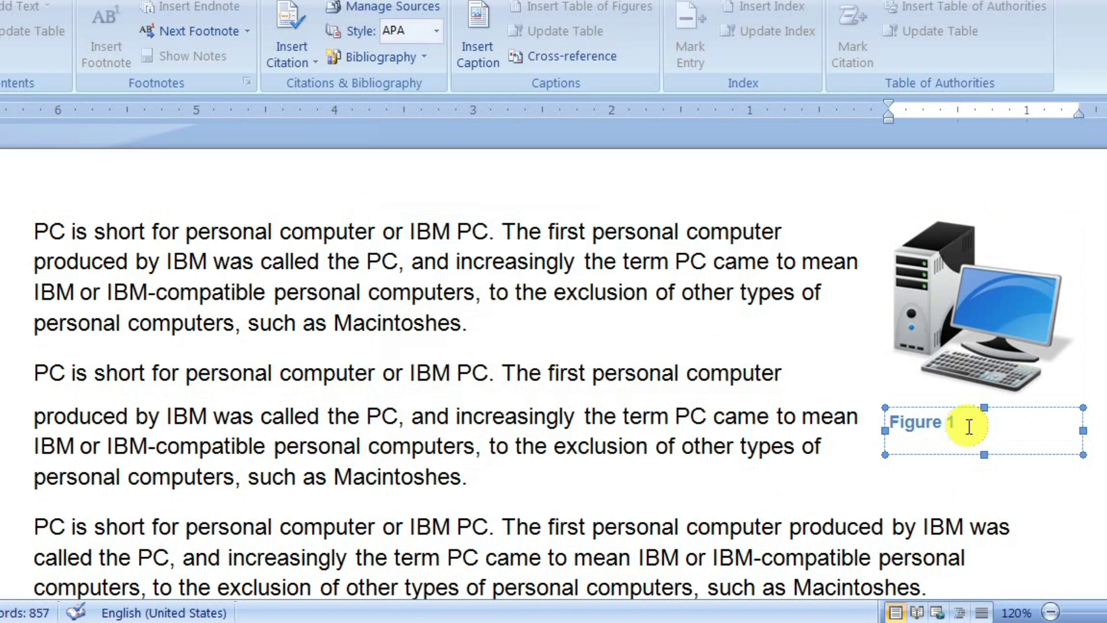
Step: Complete the caption text to read 'Figure 1 : Computer System'
type(" : ")
type("Co")
type("mputer")
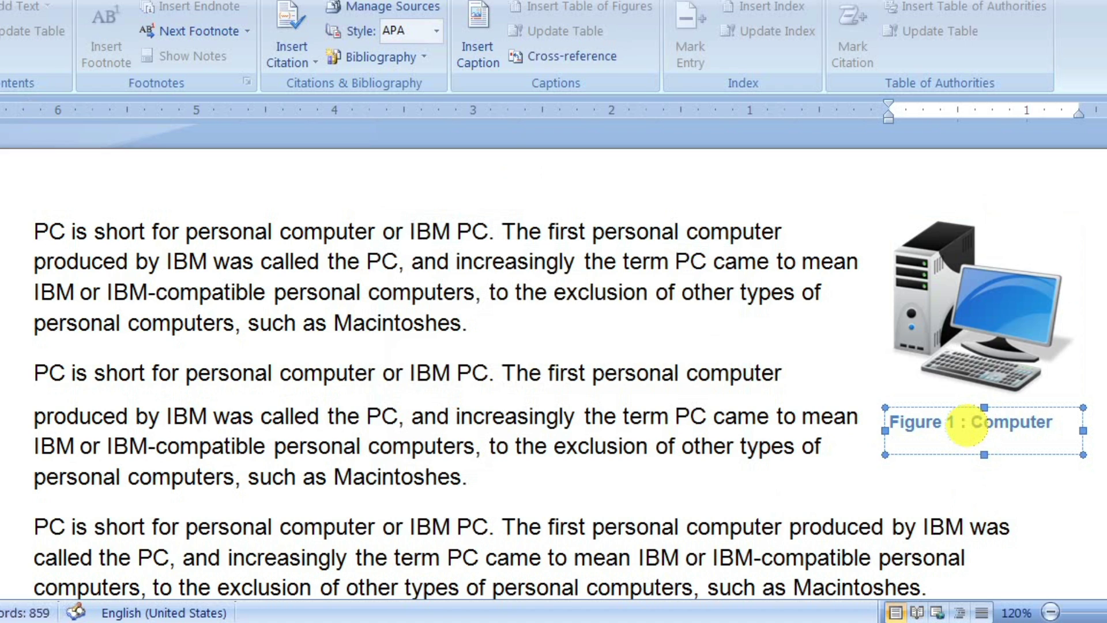
type(" S")
type("ystem")
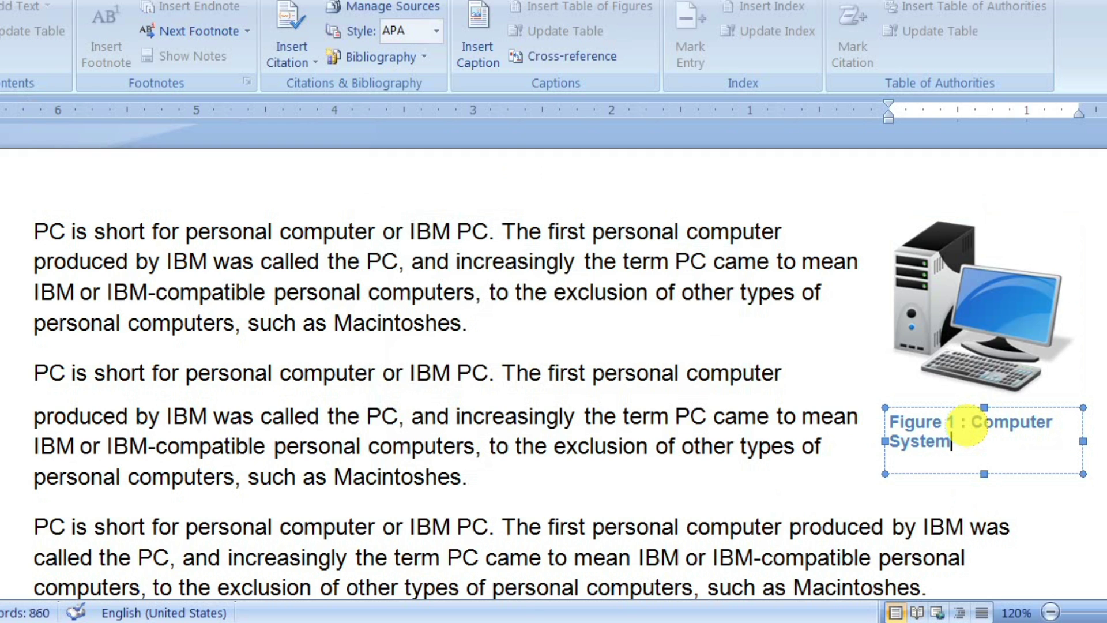
left_click(834, 532)
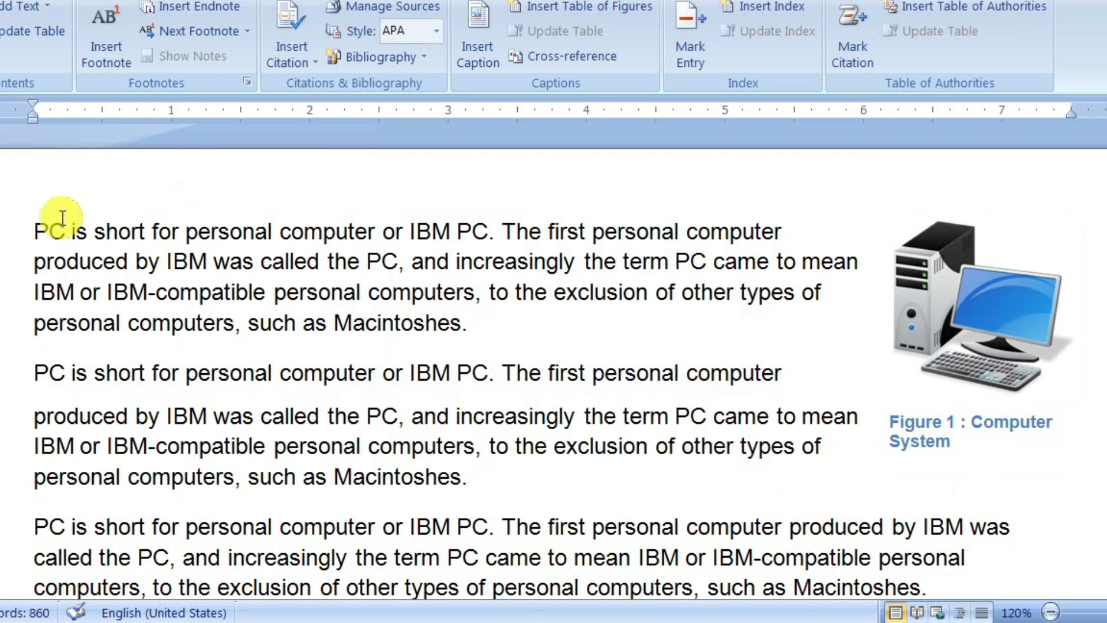
left_click_drag(35, 221, 433, 317)
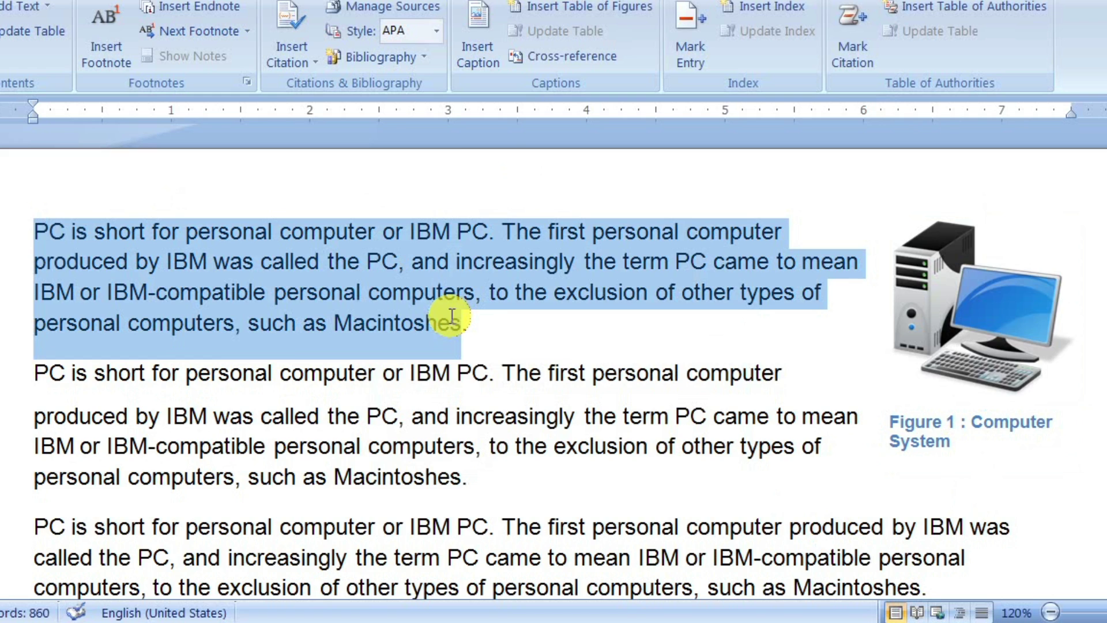
scroll(507, 396, "down", 3)
scroll(510, 404, "down", 2)
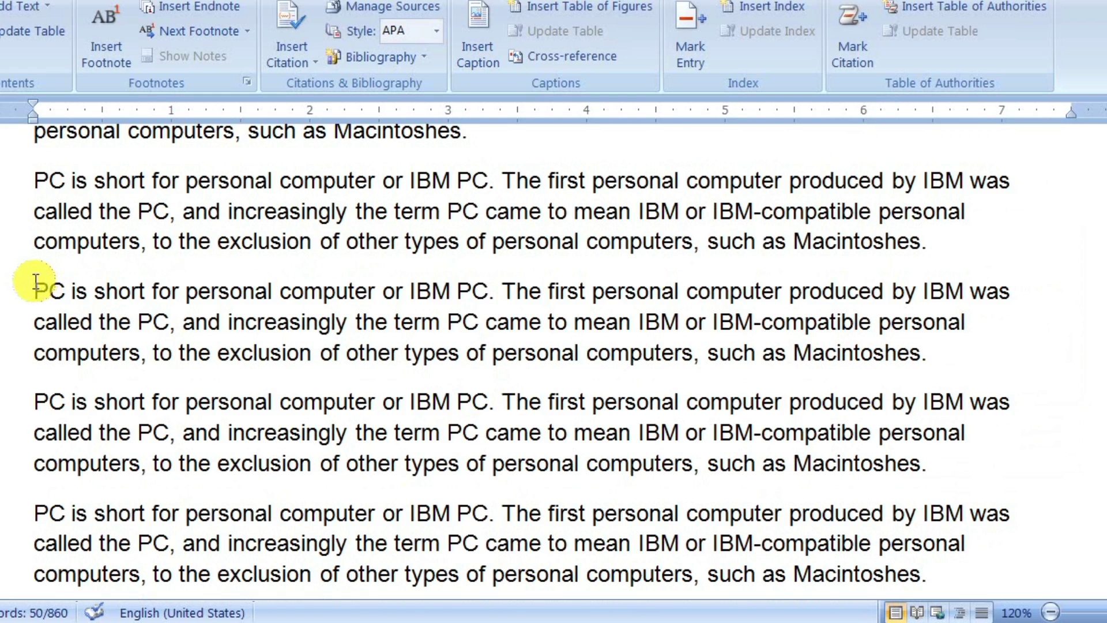
mouse_move(41, 292)
left_mouse_down()
mouse_move(671, 377)
mouse_move(942, 375)
left_mouse_up()
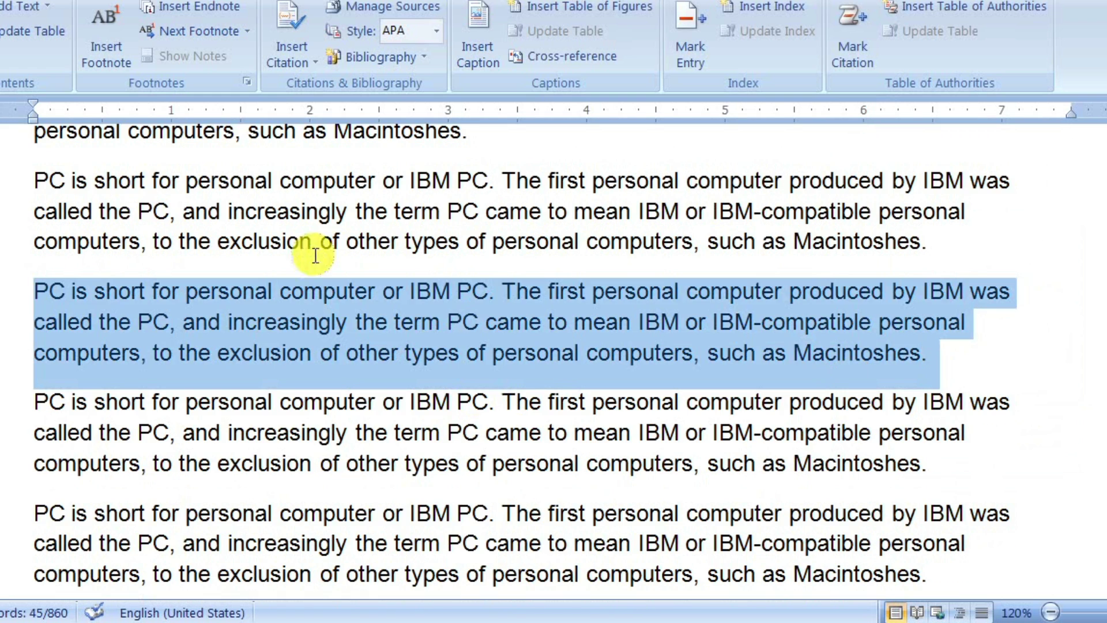
left_click(868, 346)
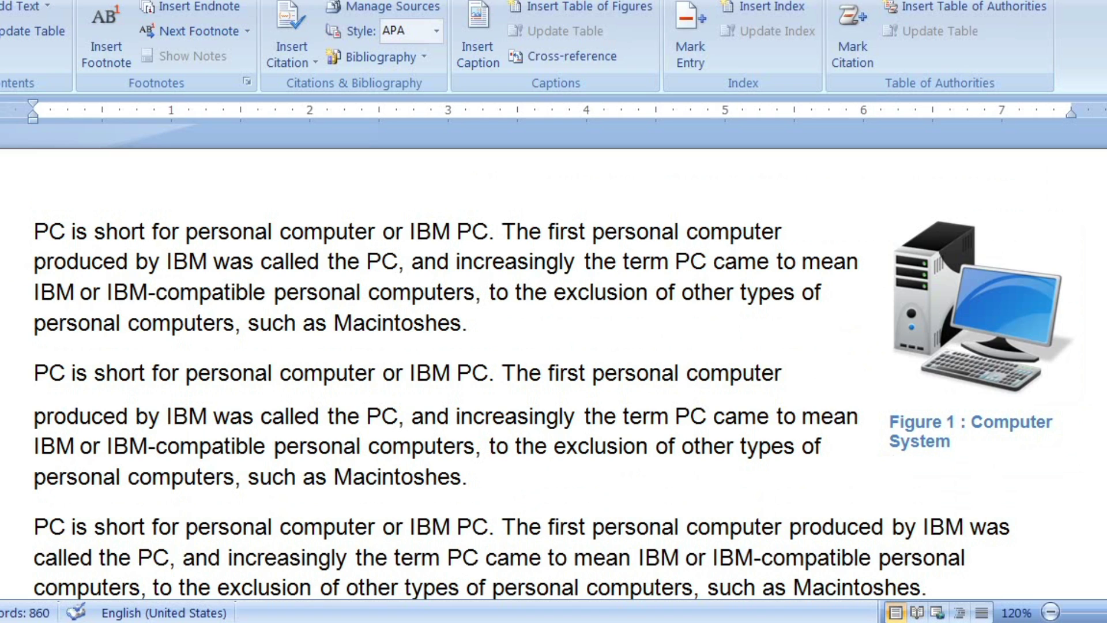
left_click(901, 424)
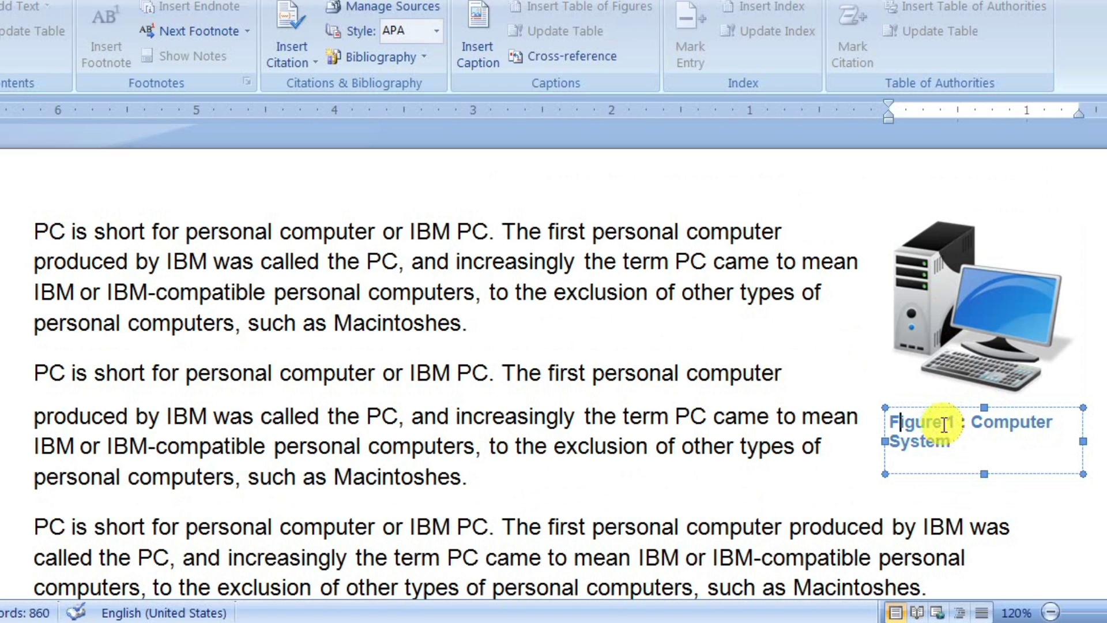
left_click(1086, 284)
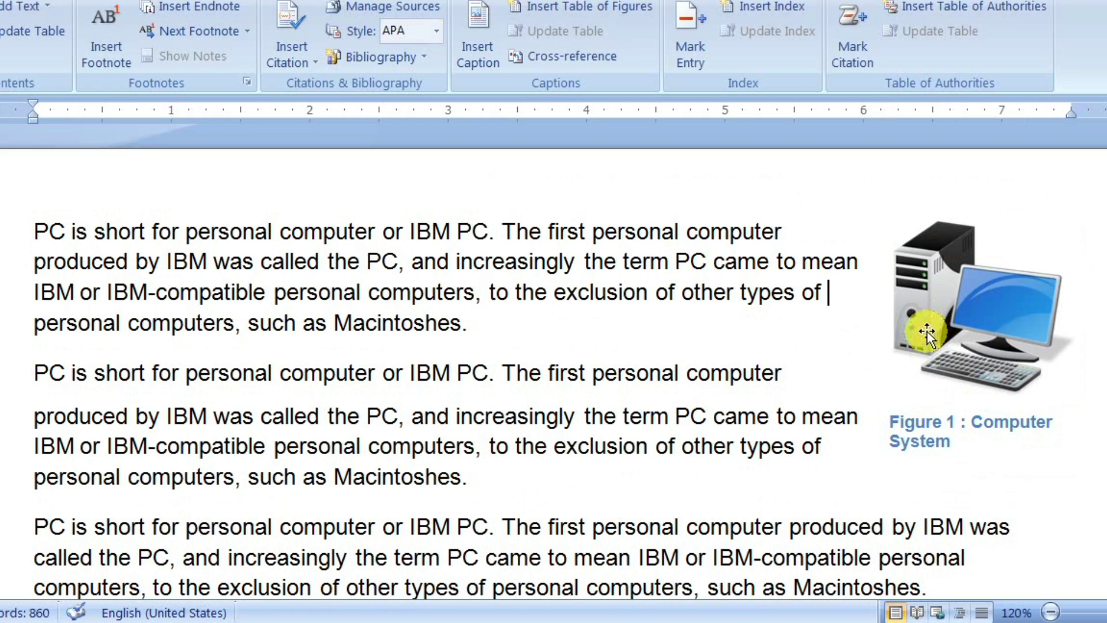